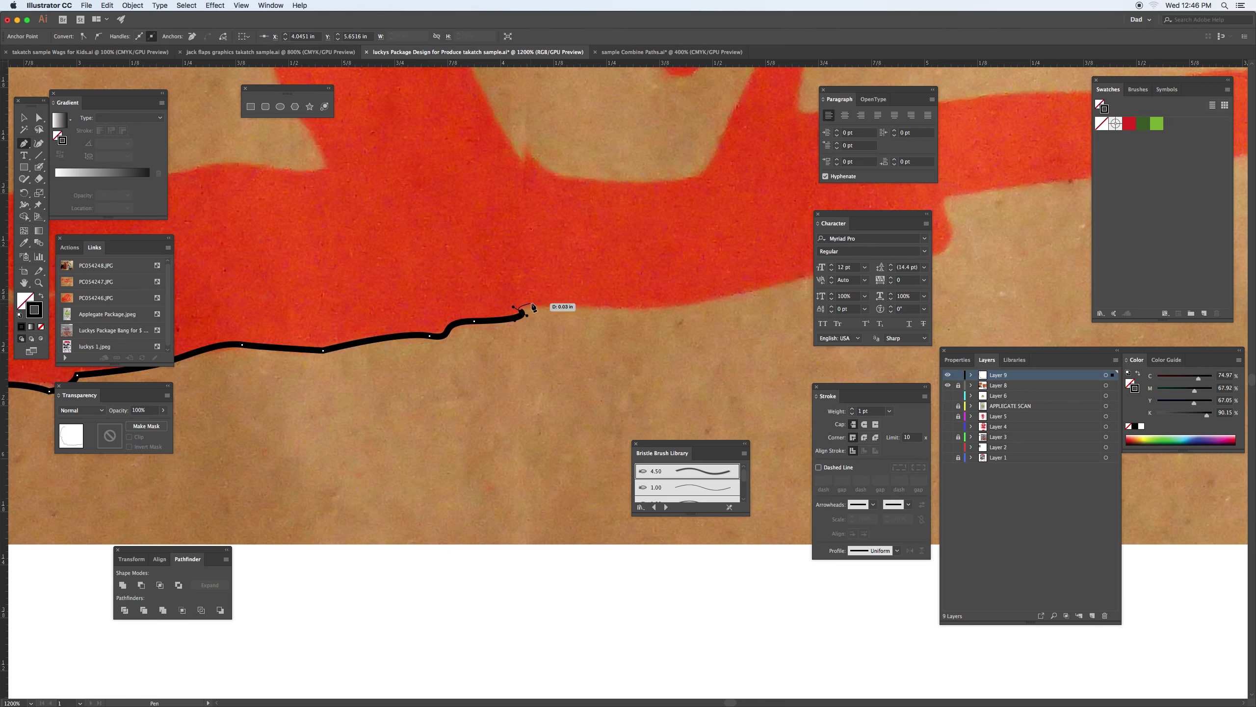
Step: Trace the truck's lower edge and up the outer side of the rear wheel with the Pen tool
mouse_move(746, 299)
mouse_down()
mouse_move(390, 350)
mouse_move(475, 334)
mouse_up()
mouse_move(546, 313)
mouse_down()
mouse_move(580, 313)
mouse_move(617, 269)
mouse_move(616, 248)
mouse_move(468, 258)
mouse_move(180, 246)
mouse_up()
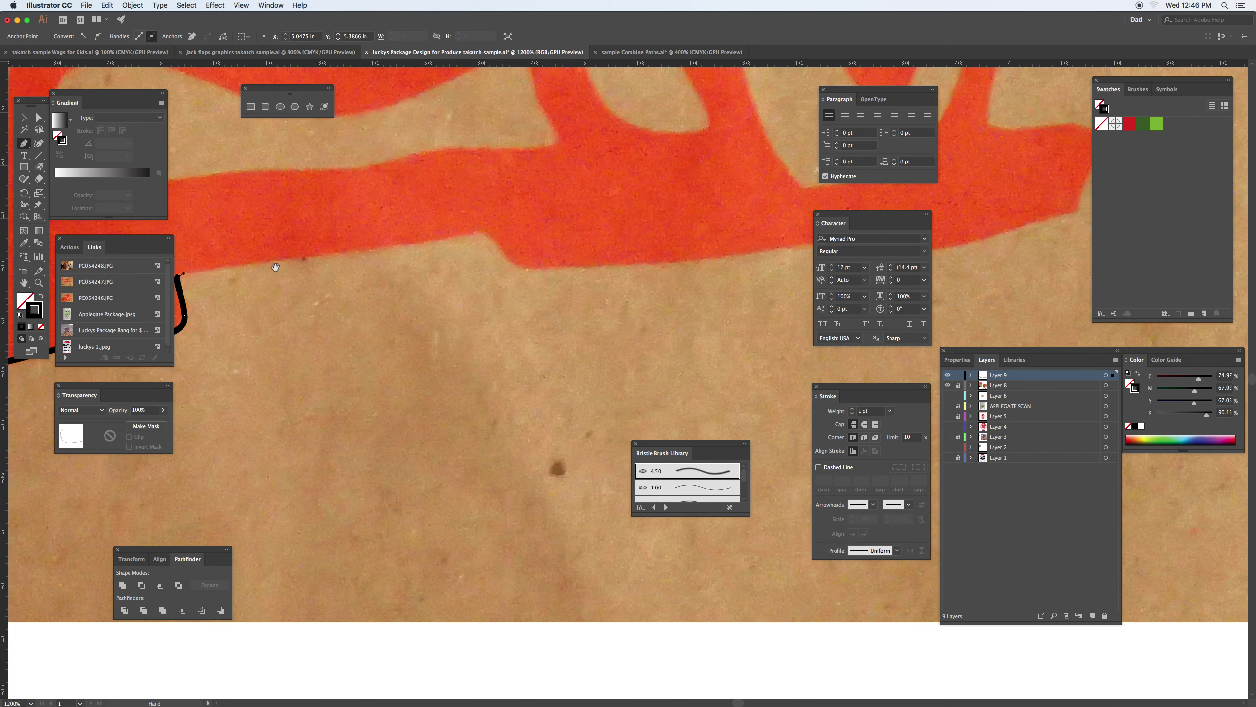
drag(476, 233, 545, 275)
mouse_move(729, 292)
mouse_down()
mouse_move(477, 286)
mouse_move(542, 262)
mouse_move(580, 285)
mouse_move(616, 280)
mouse_up()
mouse_move(769, 244)
mouse_down()
mouse_move(647, 360)
mouse_move(673, 307)
mouse_move(594, 311)
mouse_move(564, 292)
mouse_move(547, 366)
mouse_move(561, 295)
mouse_up()
click(668, 358)
drag(558, 162, 544, 297)
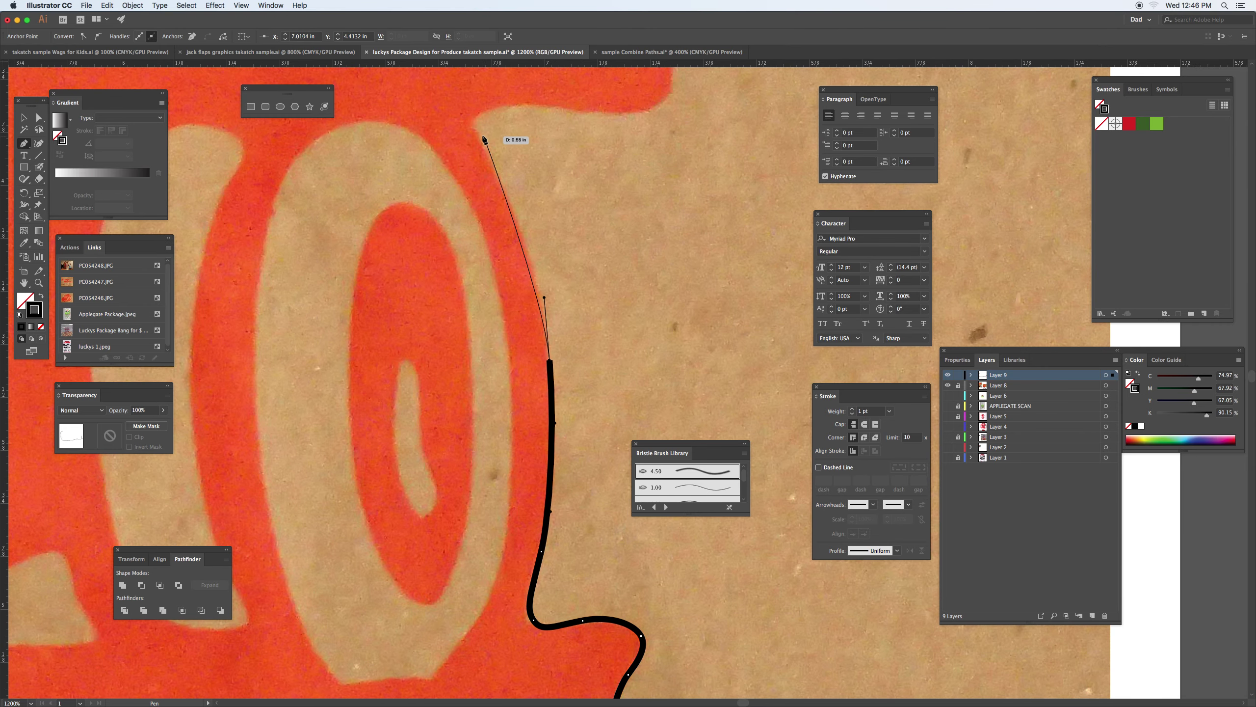
Step: Continue the outline through the notch above the rear wheel and around the rounded rear corner below the L panel
drag(480, 133, 489, 115)
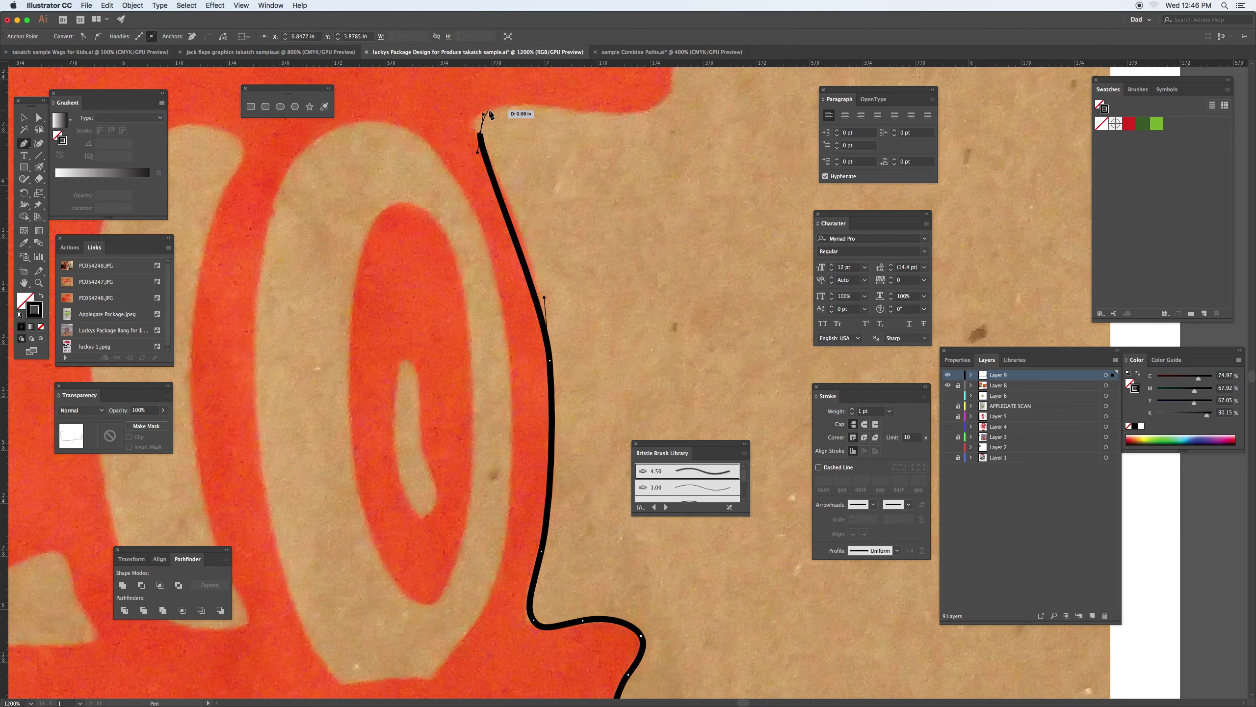
key(super+z)
drag(485, 143, 423, 260)
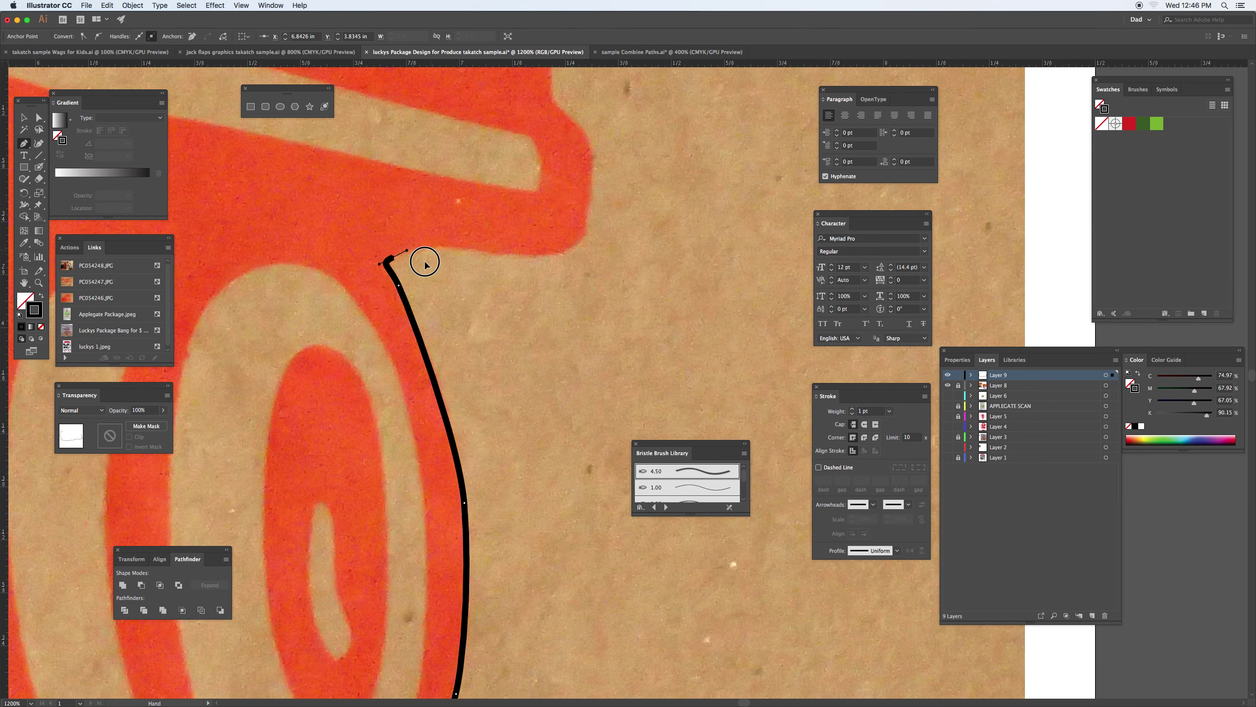
drag(502, 266, 576, 237)
drag(585, 170, 536, 109)
drag(529, 154, 514, 545)
key(super+minus)
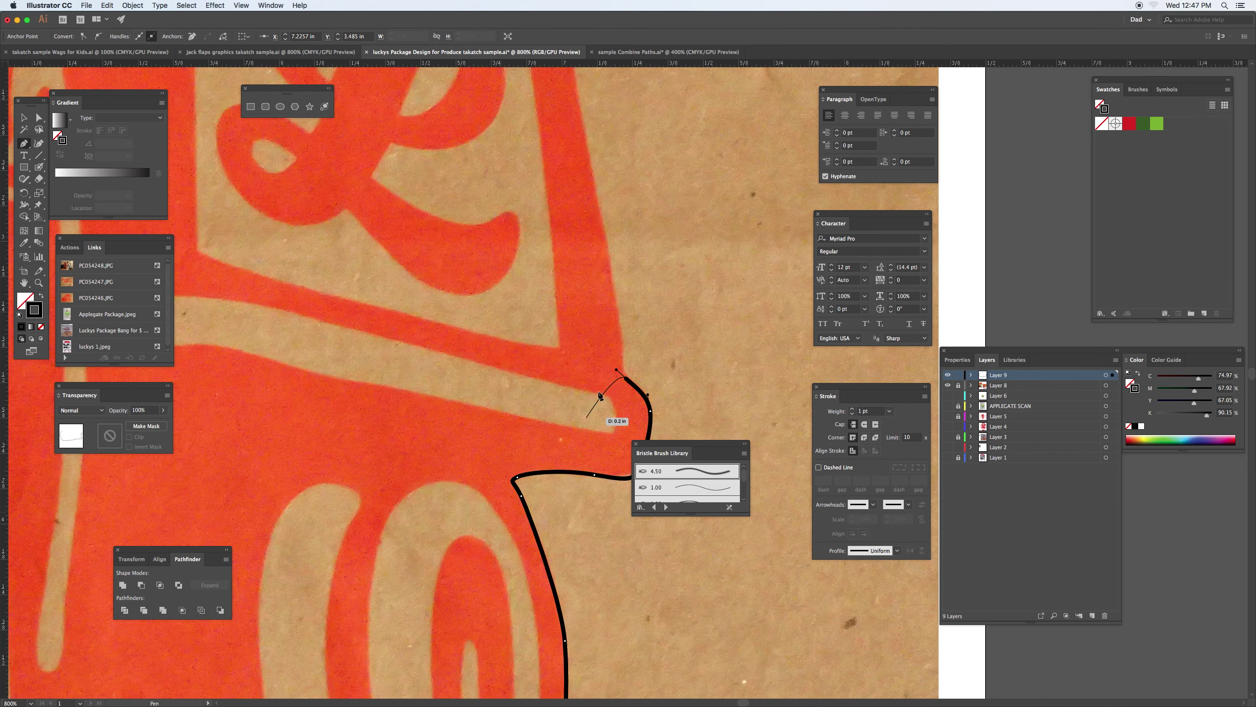
Step: Extend the outline up the truck bed's rear edge, over its upper corner and onto the bumpy load
drag(572, 303, 496, 513)
drag(497, 398, 488, 317)
click(478, 272)
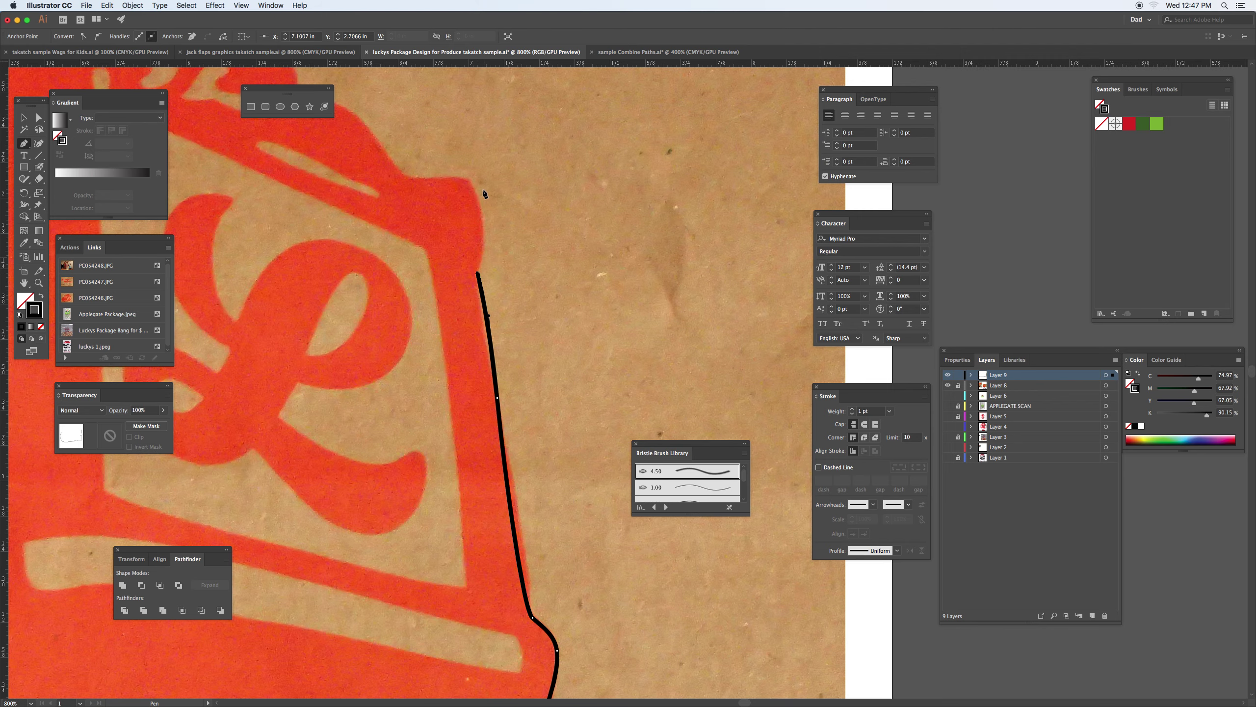
drag(473, 180, 684, 331)
key(space)
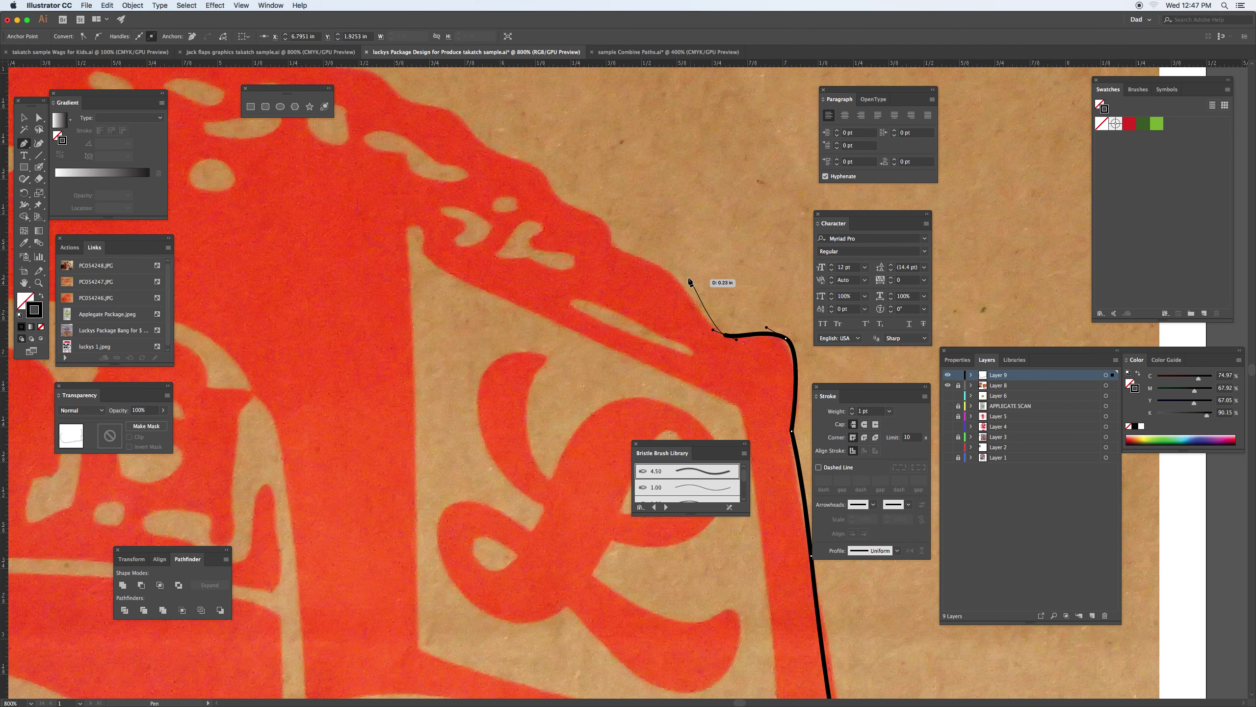
drag(668, 272, 612, 236)
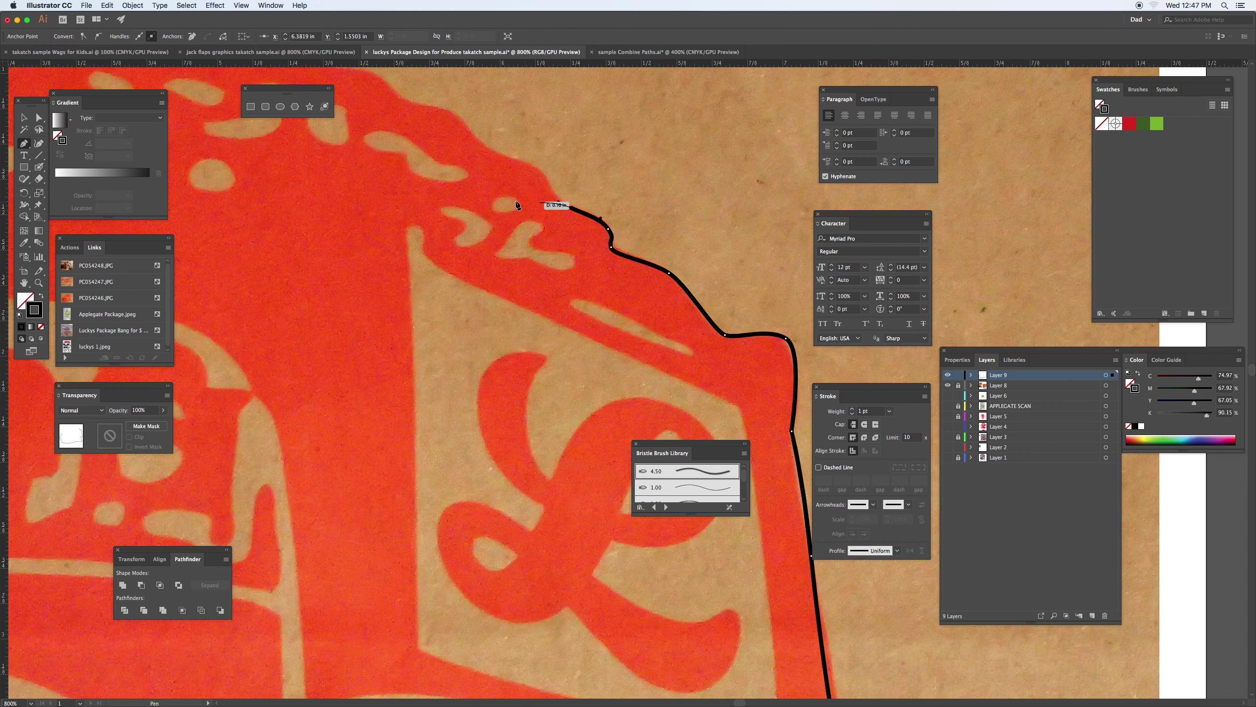
Step: Trace the scalloped top of the load across to its front end above the cab
scroll(586, 353, up, 10)
drag(660, 372, 438, 391)
super+click(542, 359)
drag(418, 428, 388, 454)
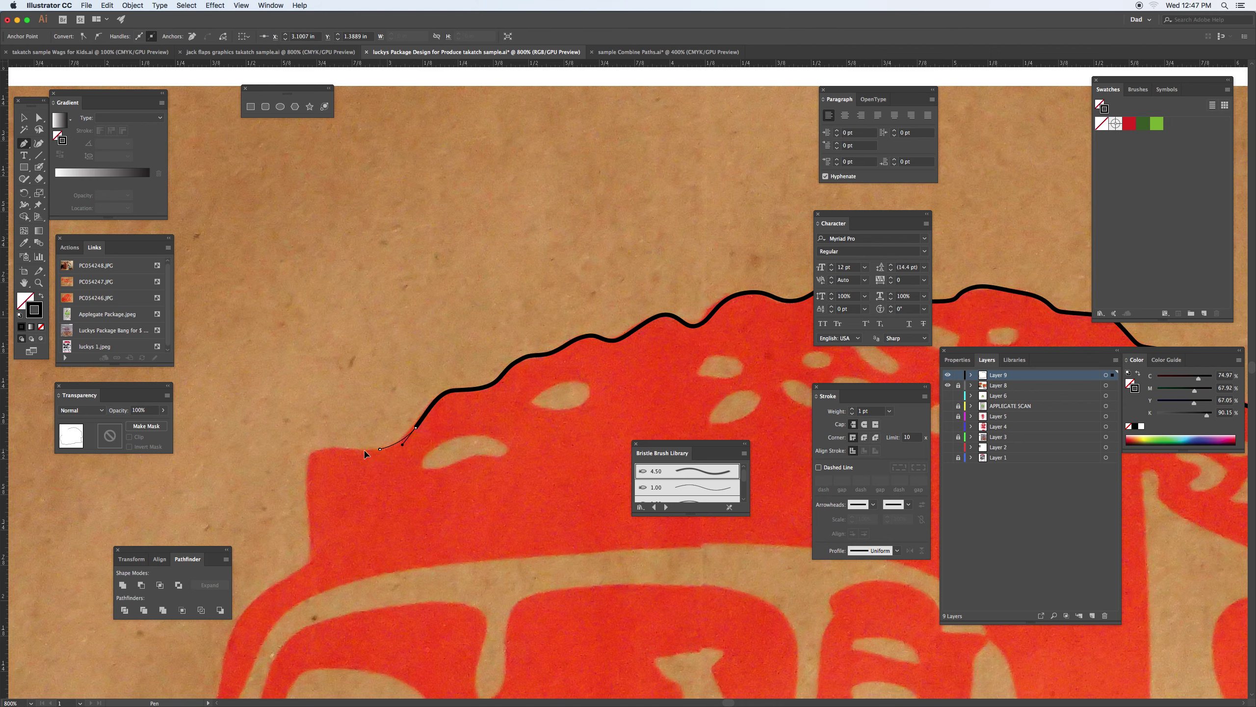
Step: Extend the outline around the load's front corner and down along the cab roof and windshield to the hood
click(316, 452)
drag(370, 494, 483, 225)
drag(447, 291, 429, 289)
drag(369, 333, 349, 364)
drag(336, 435, 596, 251)
drag(543, 271, 480, 316)
Step: Trace the notch and rounded headlight bump at the front fender, and close the truck outline at its starting point
click(470, 328)
click(468, 370)
drag(467, 396, 449, 386)
click(433, 377)
drag(376, 338, 340, 350)
drag(326, 396, 315, 425)
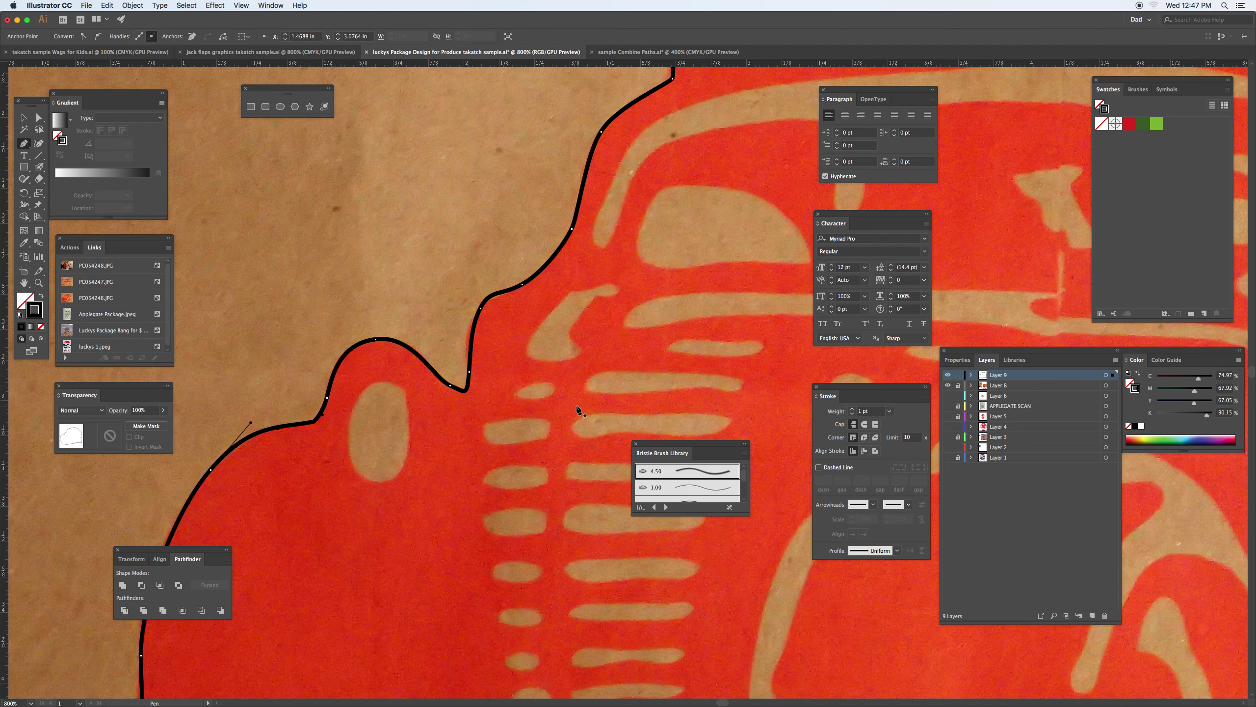
Step: Check the traced truck as a solid shape by swapping fill and stroke, restore the outline and deselect it
key(super+minus)
key(super+minus)
drag(677, 396, 425, 350)
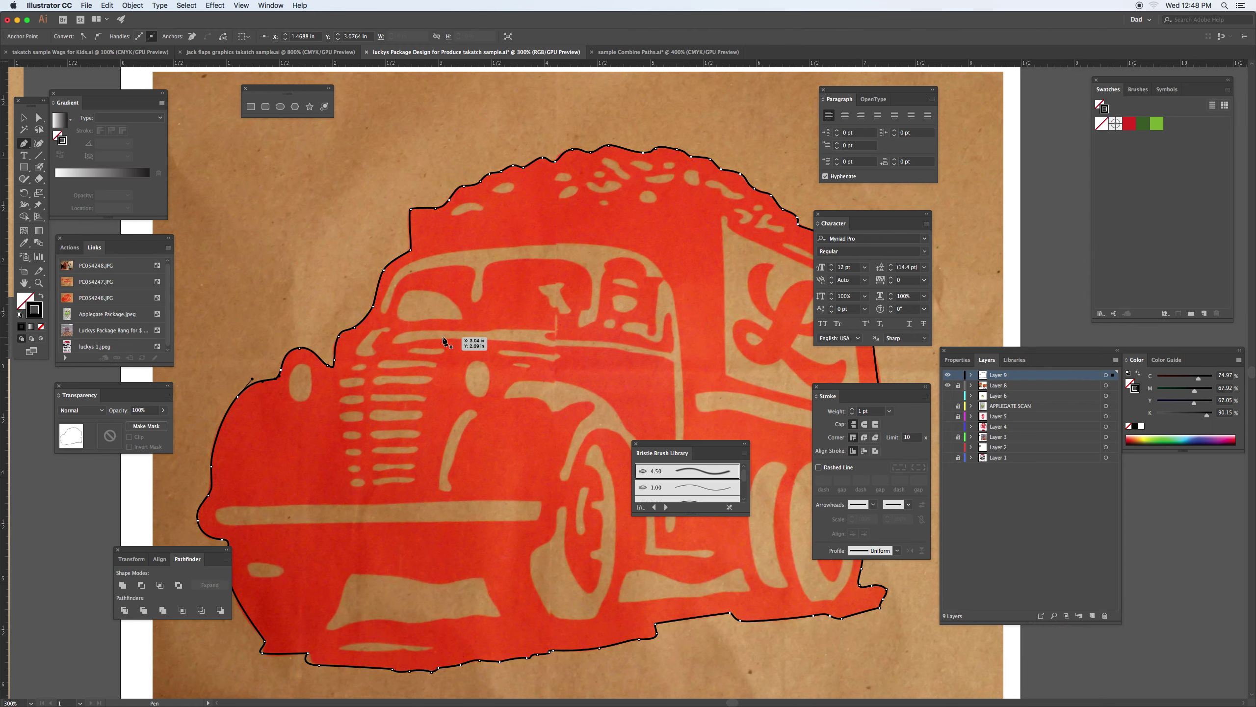
key(shift+x)
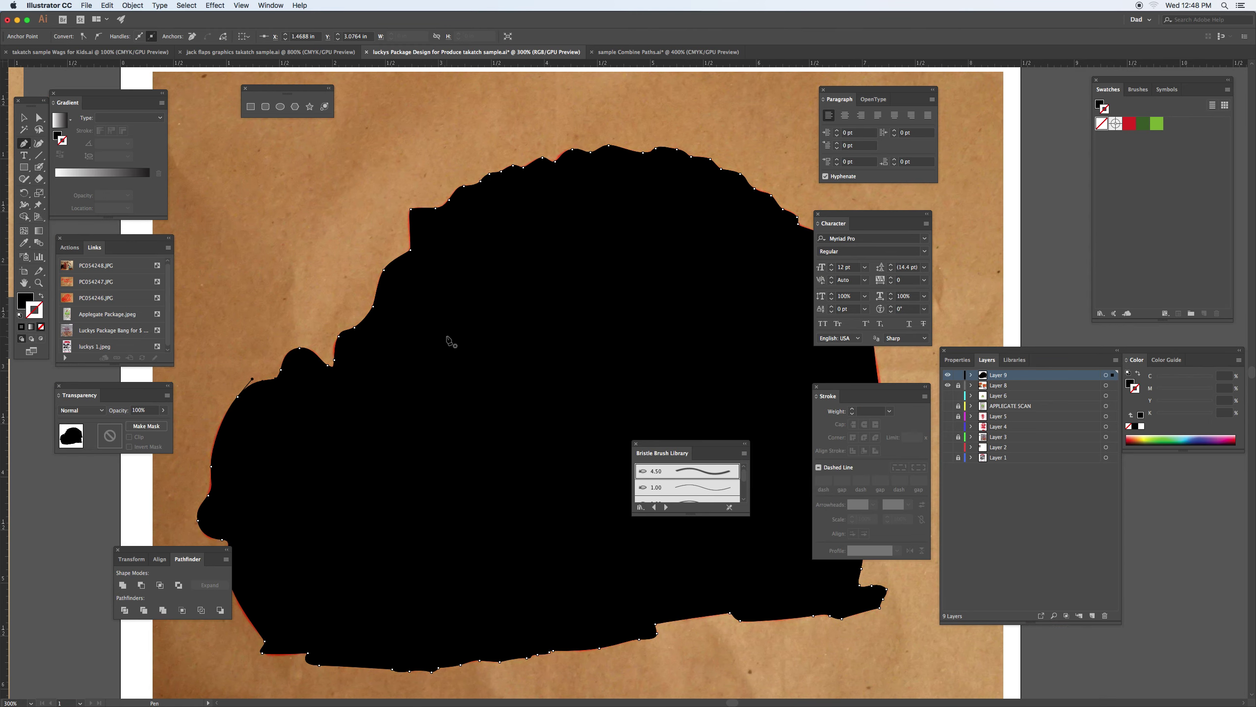
key(shift+x)
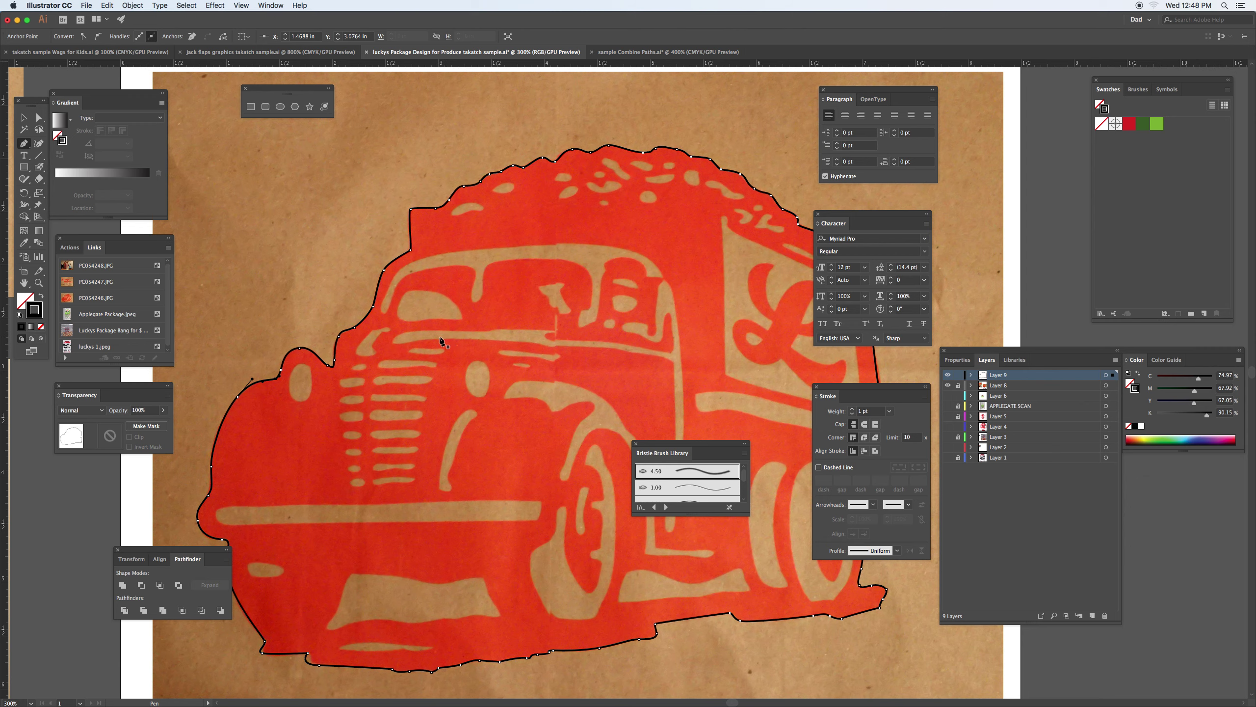
super+click(294, 239)
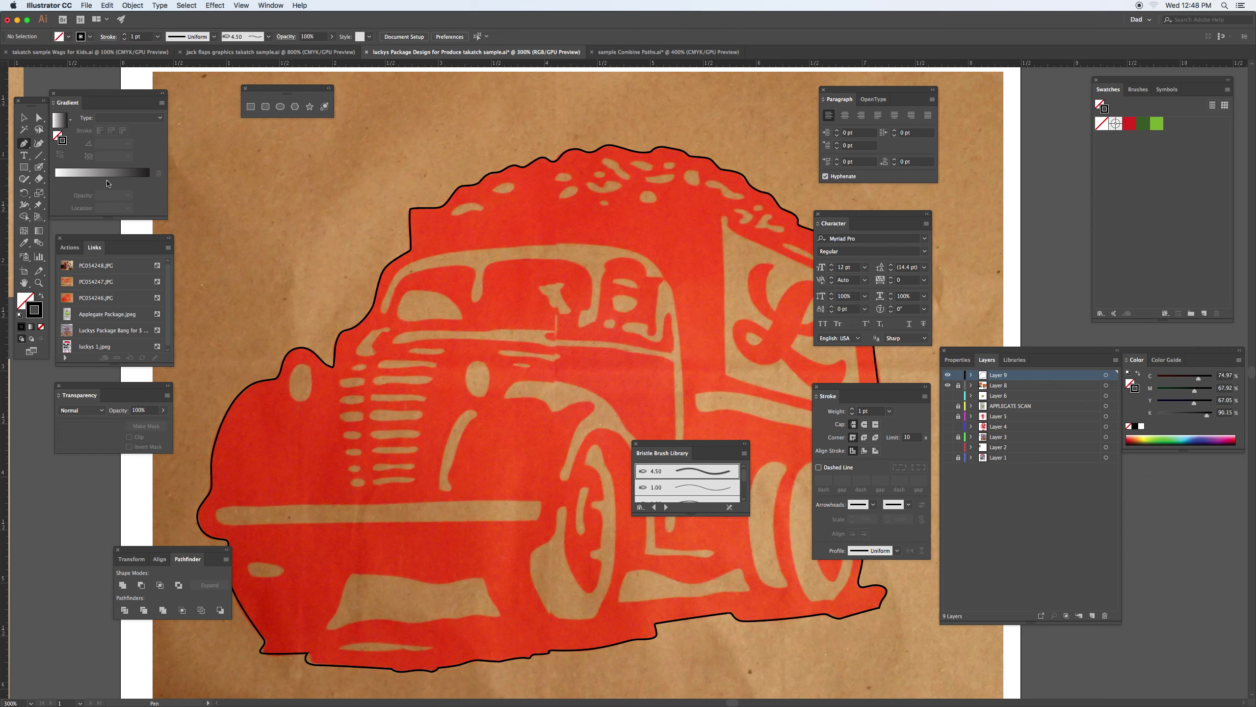
Step: Detach the Paintbrush and Blob Brush tools as a floating toolbar above the artwork
click(39, 171)
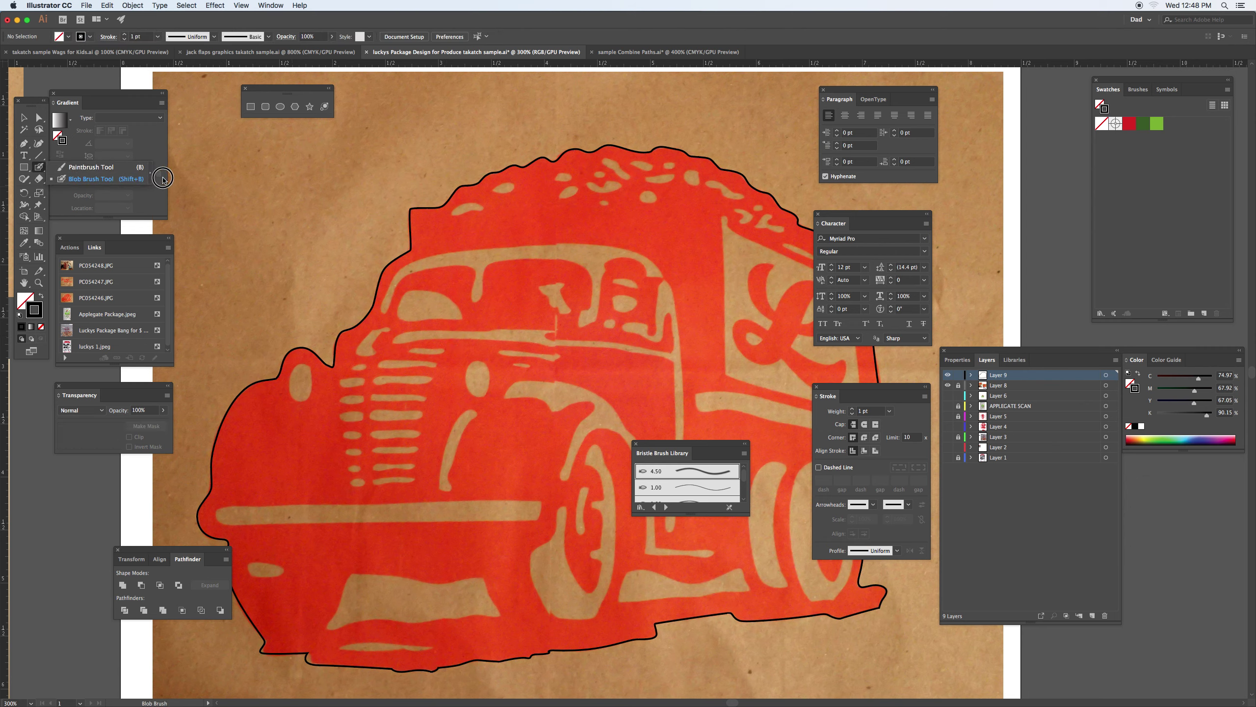
click(150, 174)
drag(60, 176, 334, 123)
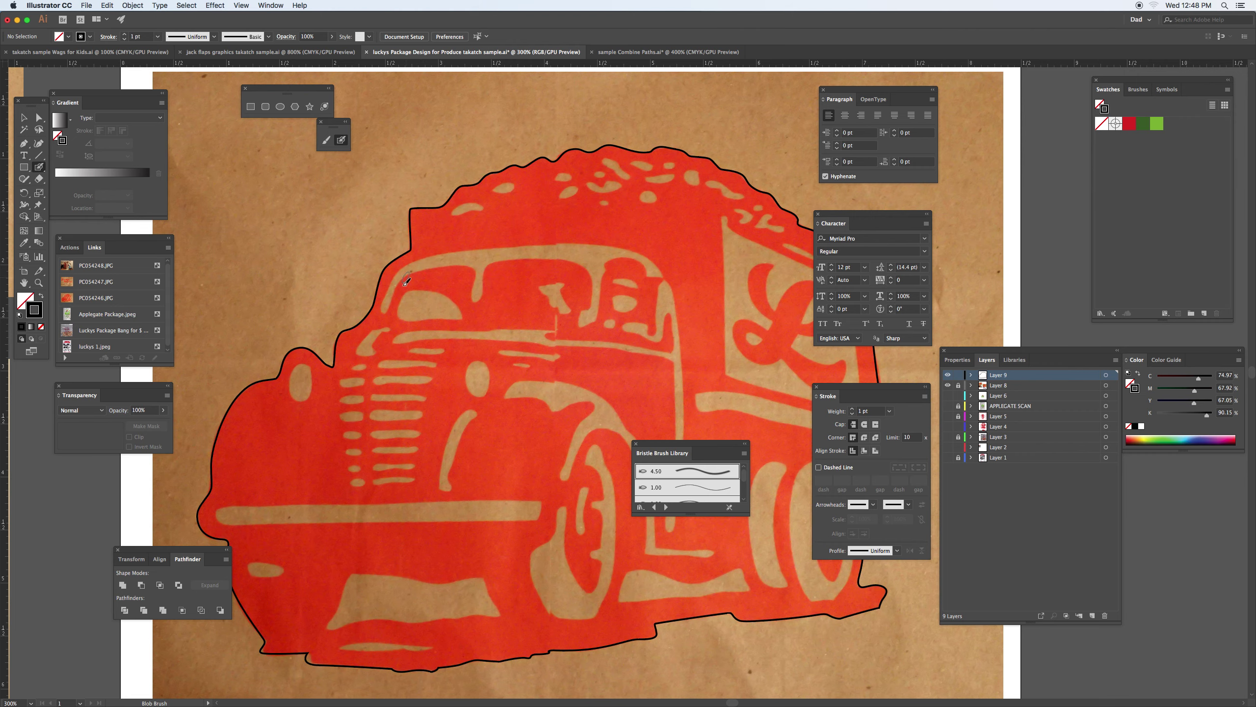
Step: Paint over the front group of tan spots on the load with the Blob Brush, moving the Bristle Brush Library clear of the artwork
drag(459, 212, 486, 208)
key(super+equal)
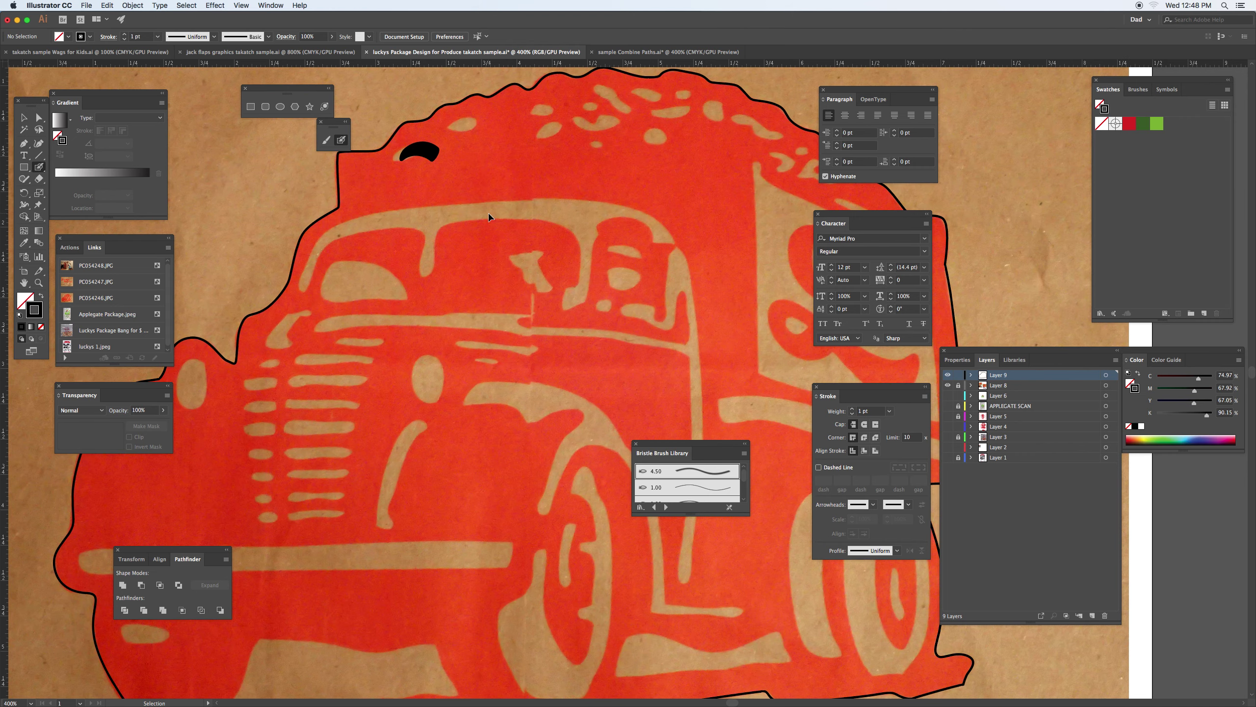
key(super+equal)
drag(419, 149, 455, 364)
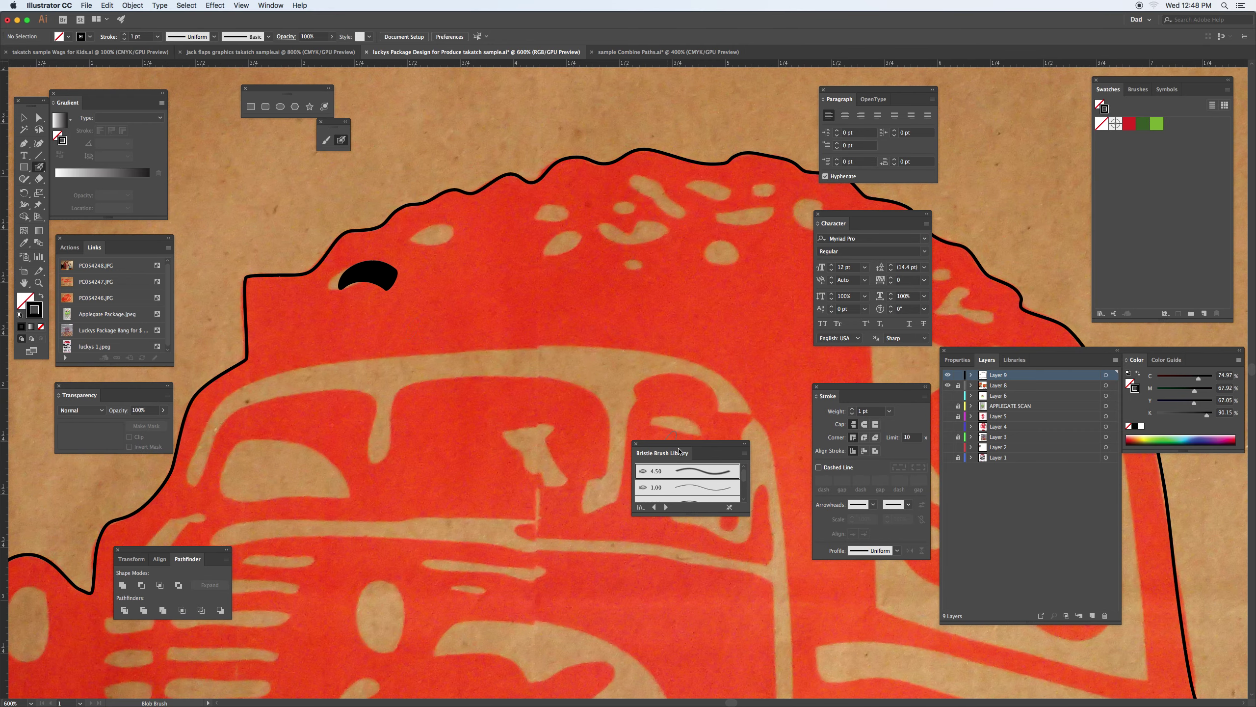
mouse_move(675, 447)
mouse_down()
mouse_move(436, 268)
mouse_move(173, 112)
mouse_move(217, 152)
mouse_up()
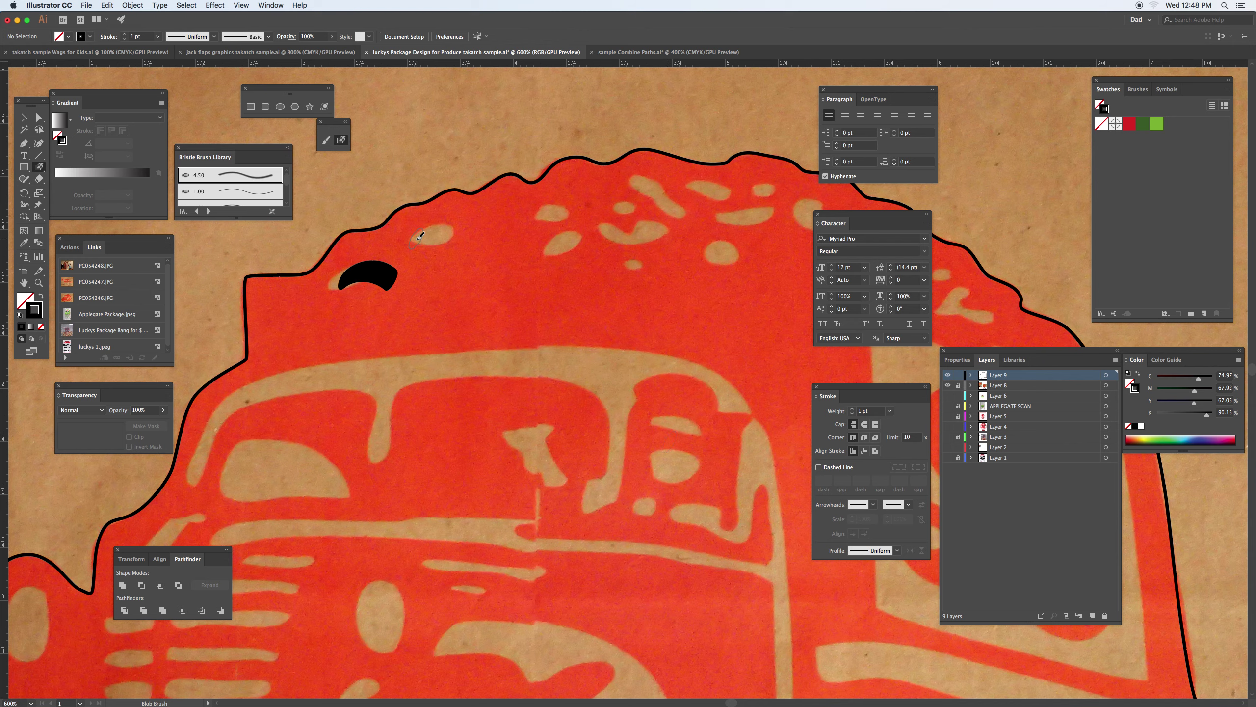
mouse_move(416, 237)
mouse_down()
mouse_move(453, 236)
mouse_move(419, 237)
mouse_up()
mouse_move(540, 215)
mouse_down()
mouse_move(562, 210)
mouse_move(550, 215)
mouse_move(576, 238)
mouse_move(552, 249)
mouse_up()
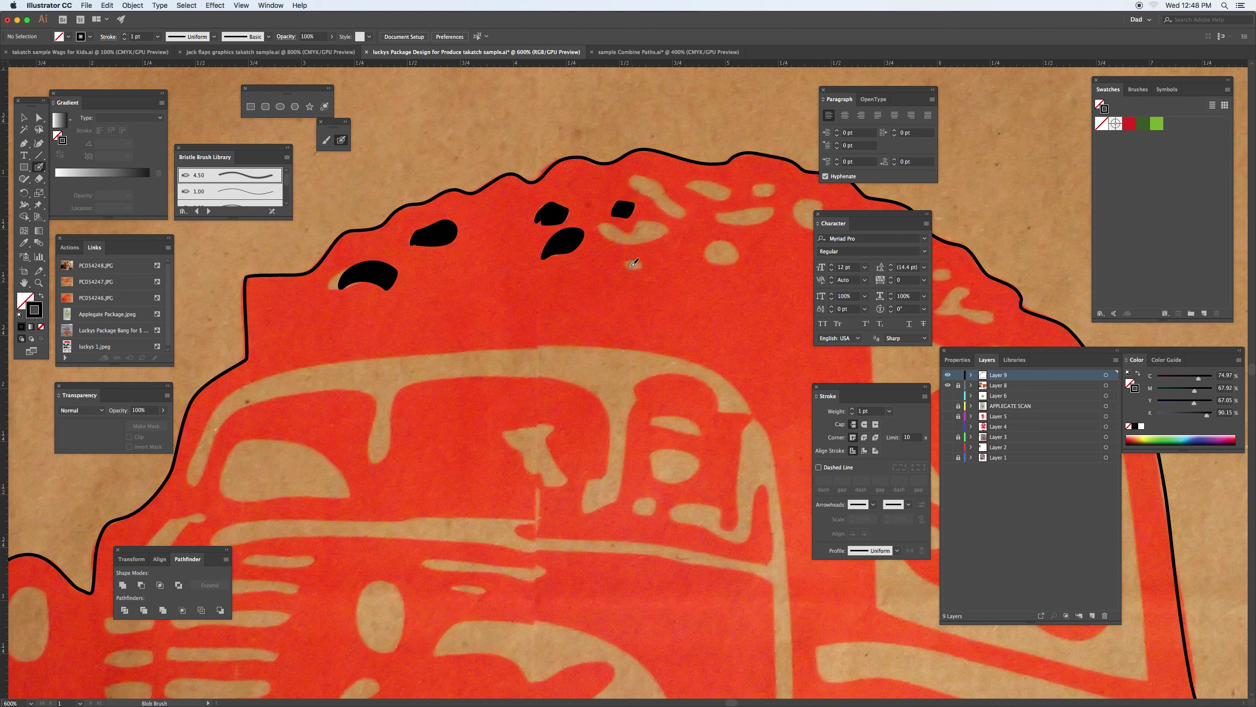
drag(627, 264, 638, 268)
mouse_move(603, 227)
mouse_down()
mouse_move(666, 230)
mouse_move(603, 232)
mouse_move(652, 230)
mouse_up()
Step: Select the wavy painted spot and swap its fill and stroke back and forth to check how it is built
key(v)
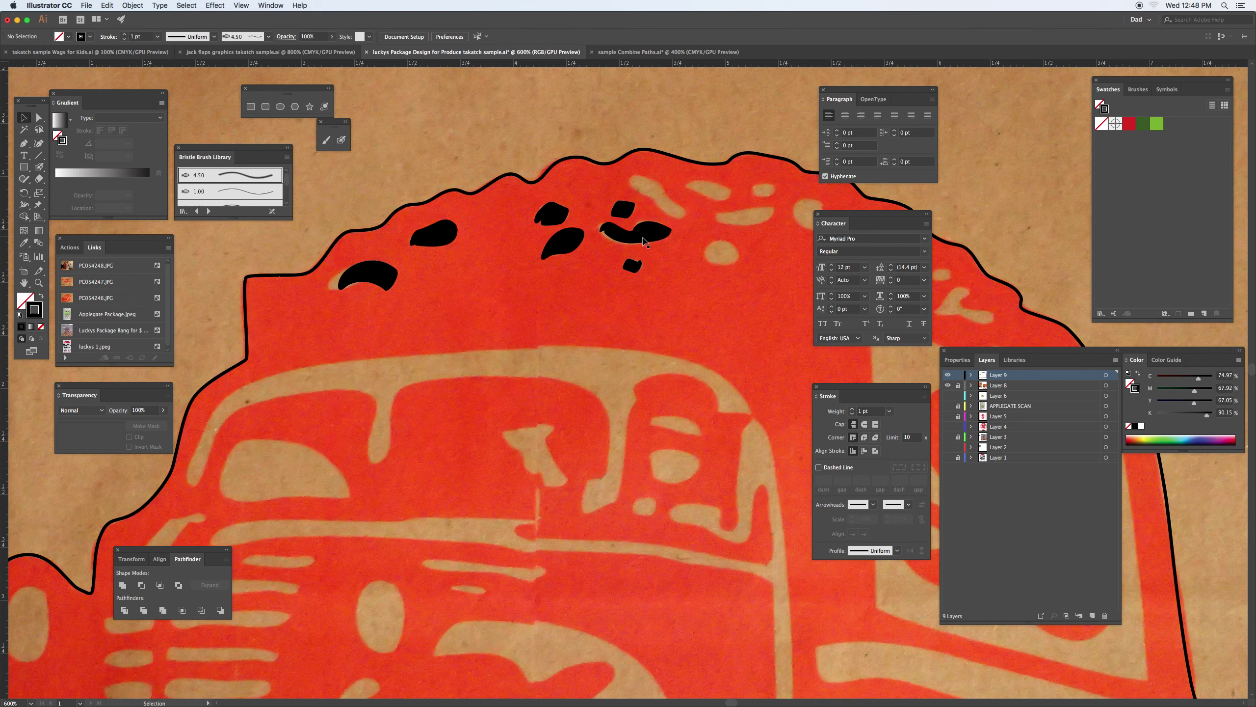
click(642, 241)
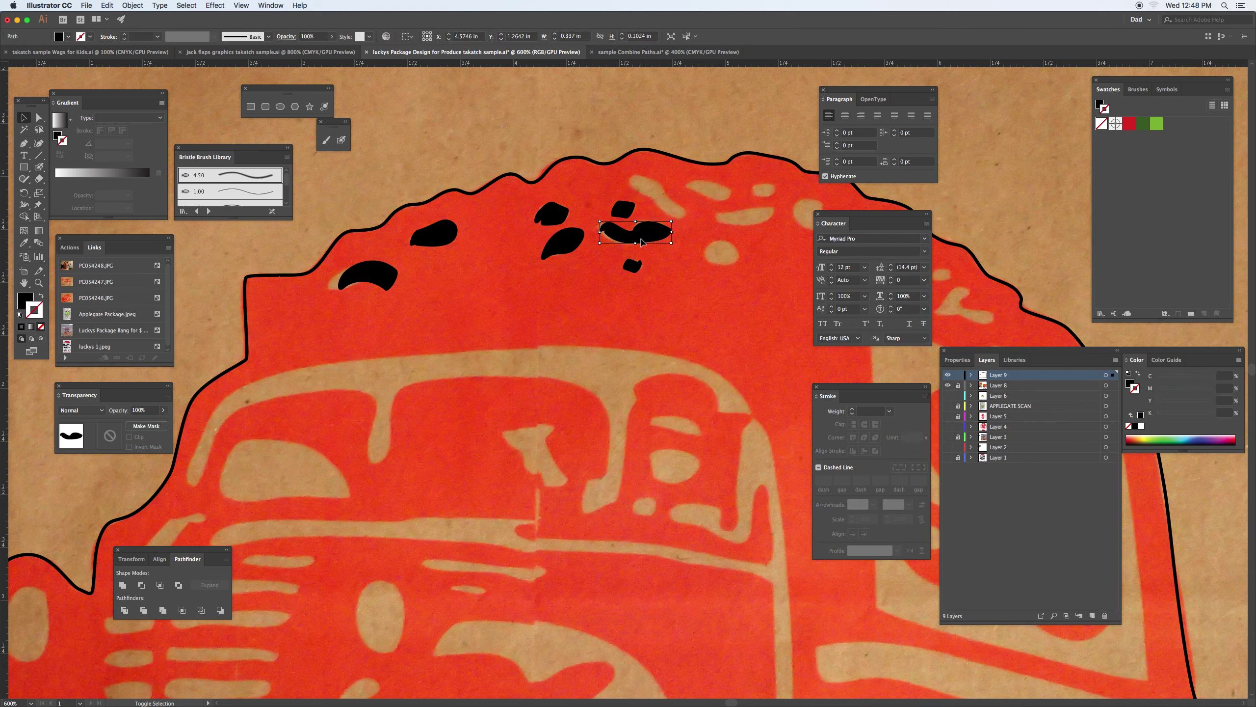
key(shift+x)
key(shift+x)
Step: Paint over the middle group of tan spots near the load's highest part with the Blob Brush
click(341, 140)
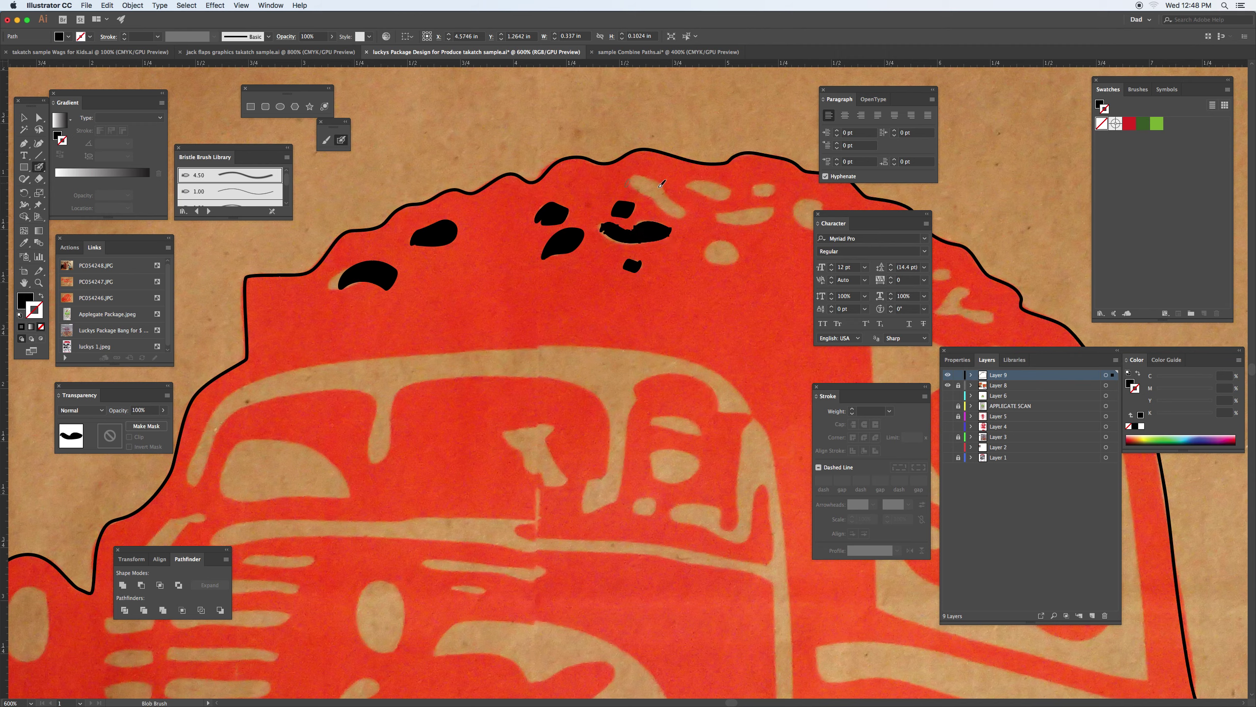
mouse_move(635, 181)
mouse_down()
mouse_move(633, 183)
mouse_move(681, 218)
mouse_move(660, 192)
mouse_move(680, 209)
mouse_move(691, 185)
mouse_move(727, 196)
mouse_move(696, 187)
mouse_up()
drag(716, 246, 732, 257)
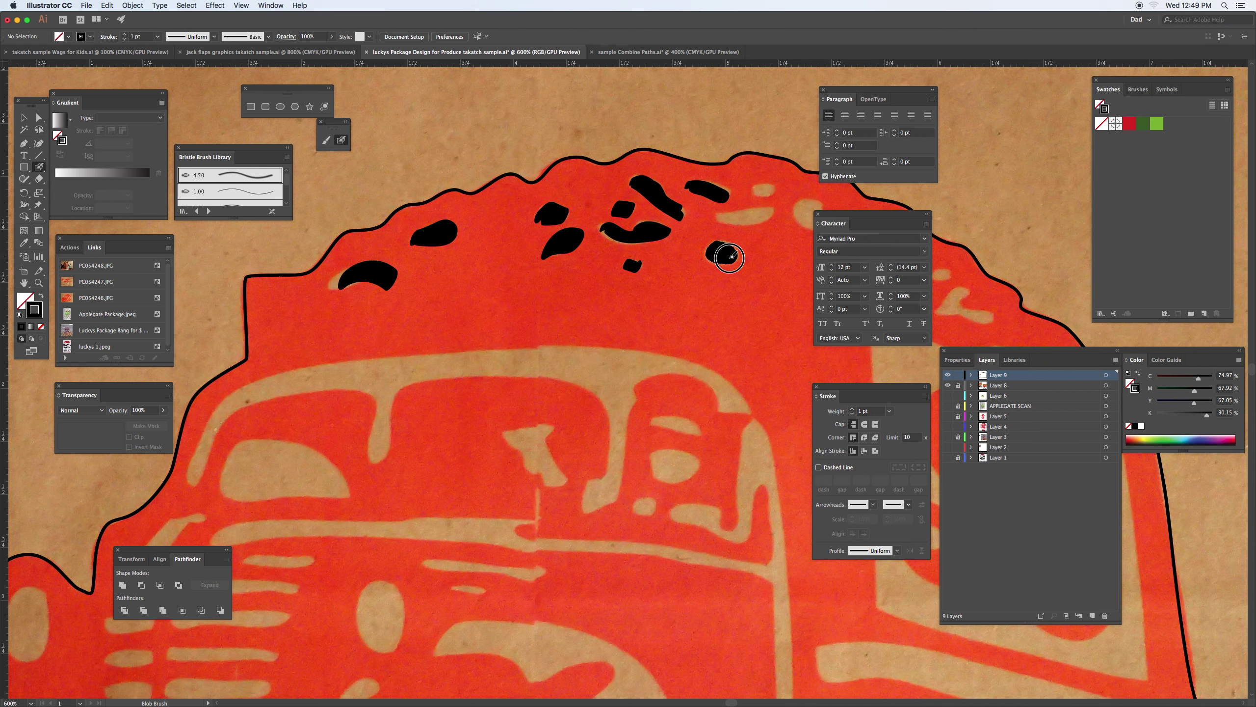
mouse_move(723, 214)
mouse_down()
mouse_move(768, 213)
mouse_move(772, 193)
mouse_up()
Step: Paint over the remaining tan spots down the load's rear slope, including the long sliver above the L panel
scroll(777, 212, right, 5)
scroll(777, 212, down, 1)
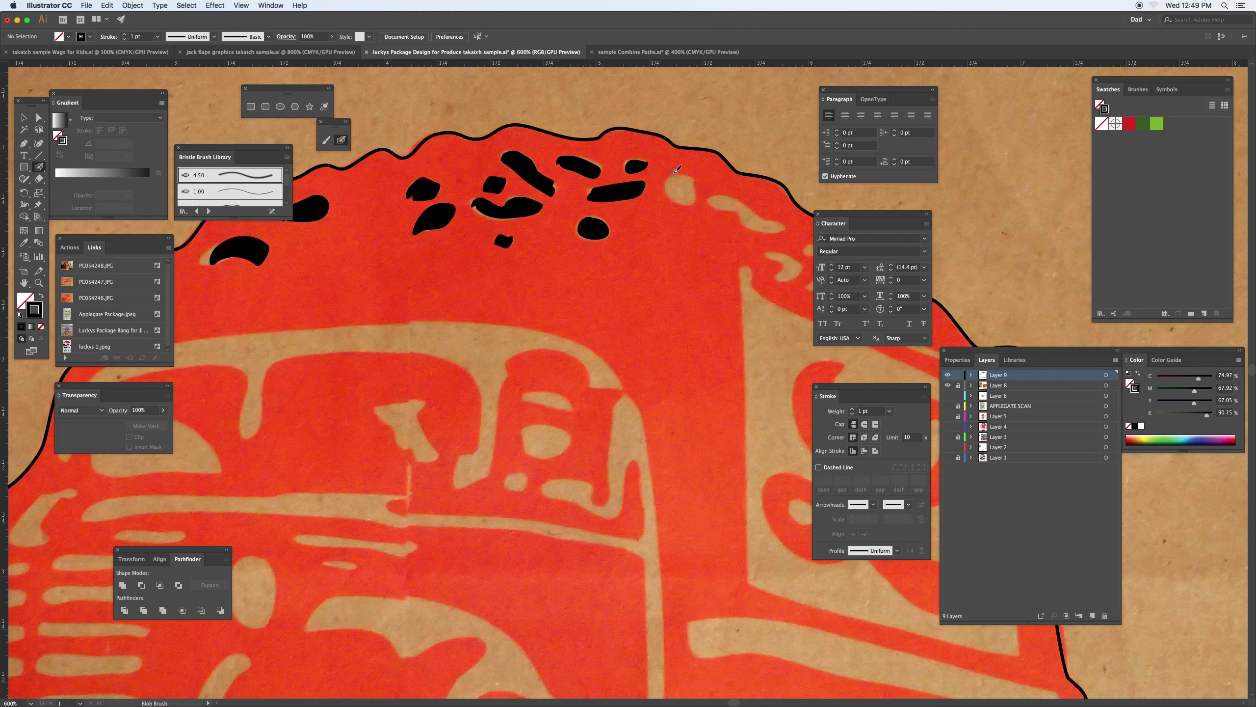
mouse_move(678, 172)
mouse_down()
mouse_move(698, 199)
mouse_move(779, 230)
mouse_up()
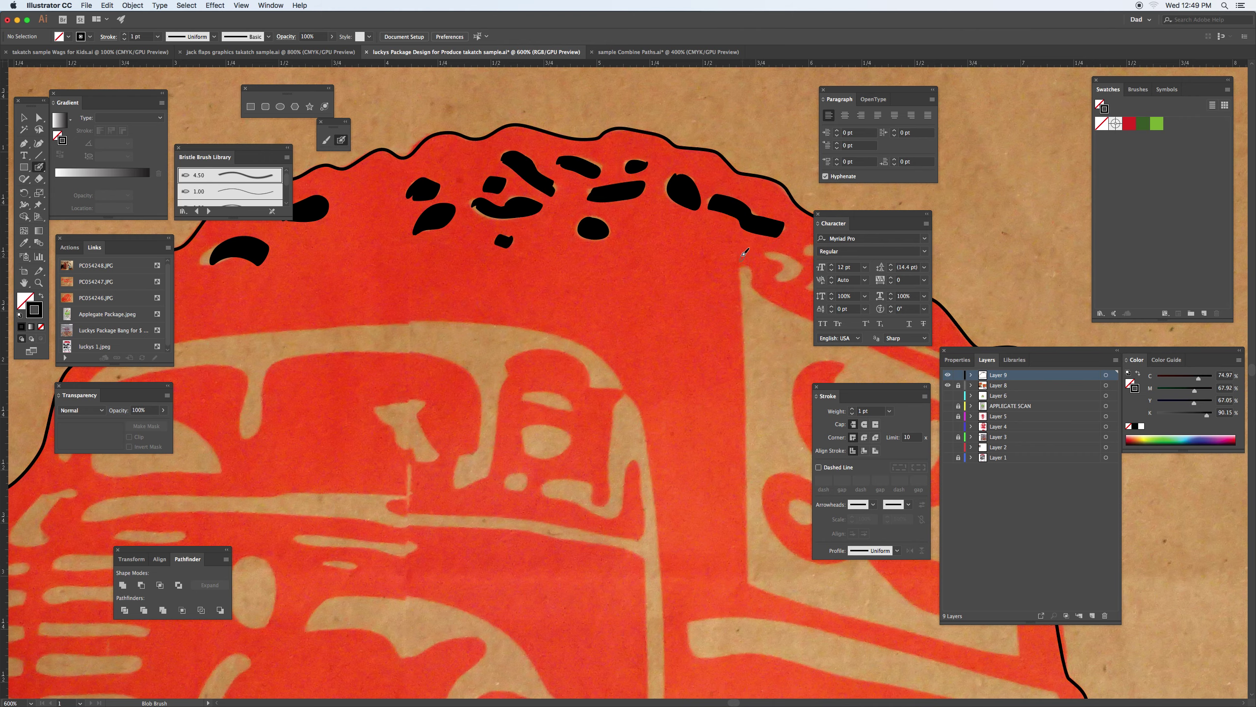
mouse_move(742, 243)
mouse_down()
mouse_move(606, 228)
mouse_move(650, 258)
mouse_move(671, 234)
mouse_move(673, 266)
mouse_move(722, 271)
mouse_move(688, 257)
mouse_up()
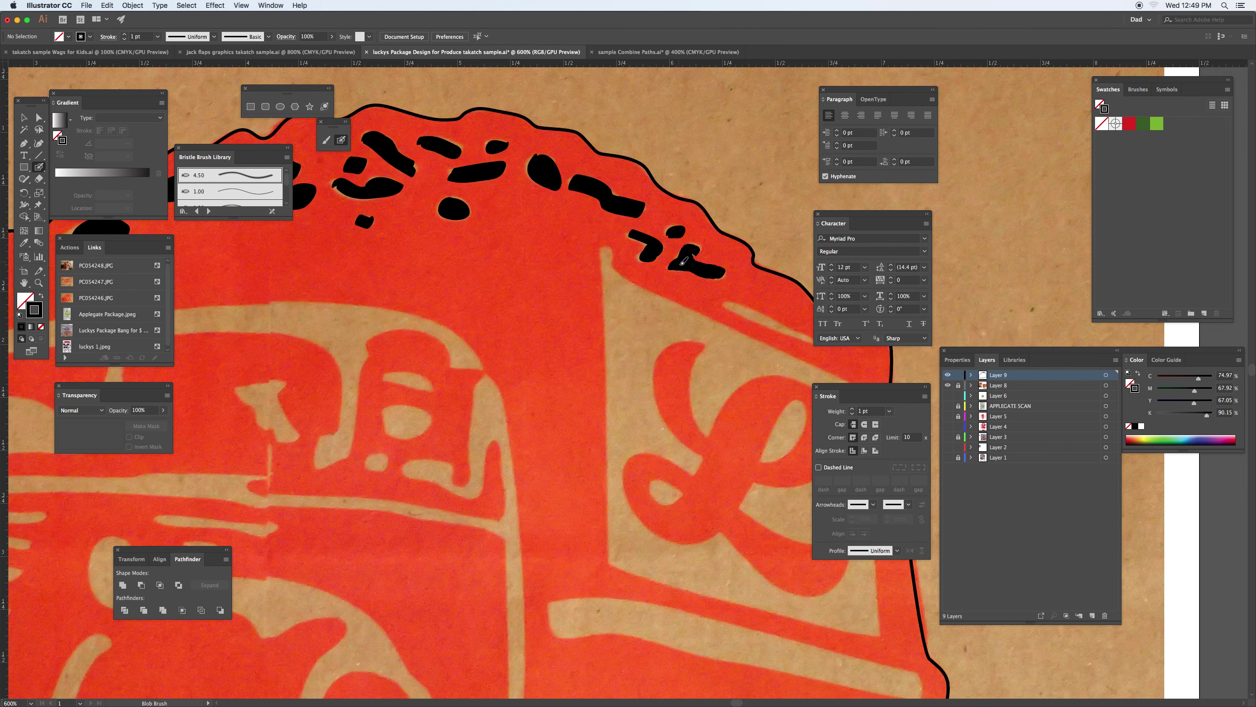
scroll(642, 252, down, 2)
scroll(643, 252, right, 5)
mouse_move(653, 269)
mouse_down()
mouse_move(693, 284)
mouse_move(611, 248)
mouse_up()
Step: Outline the four sides of the tan L panel on the truck bed with Blob Brush strokes
mouse_move(490, 192)
mouse_down()
mouse_move(541, 241)
mouse_move(731, 334)
mouse_move(755, 574)
mouse_up()
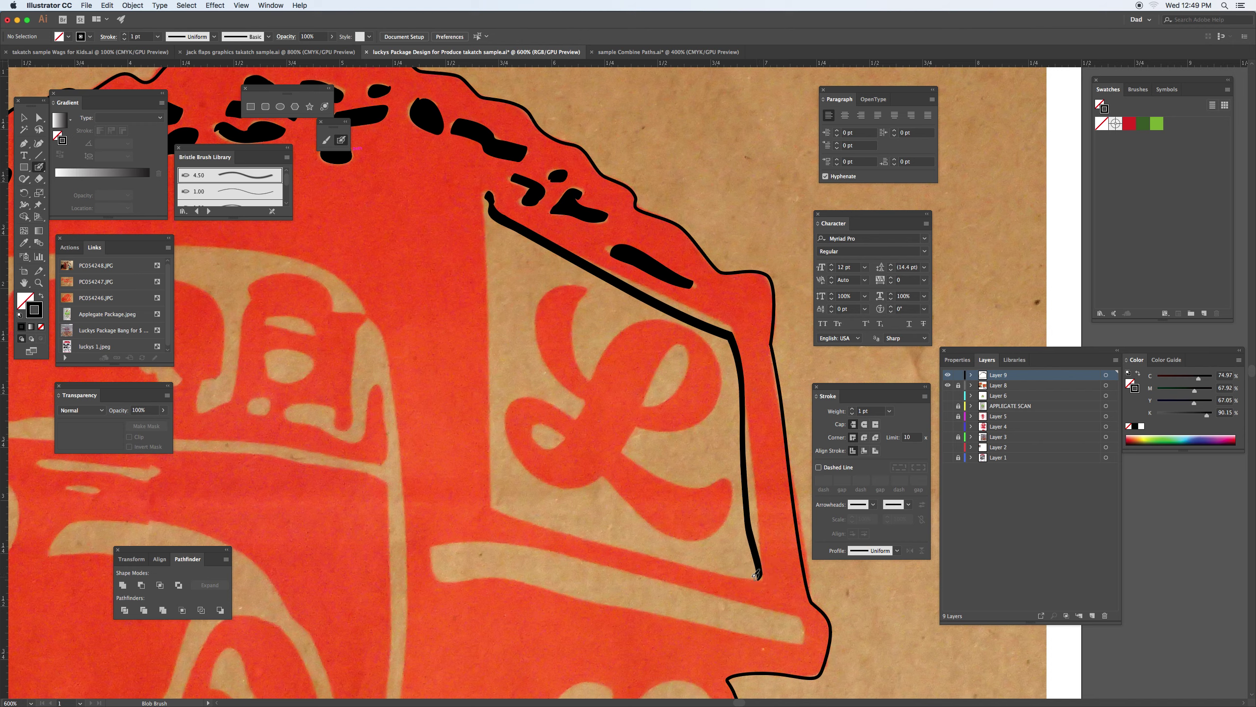
drag(494, 505, 754, 577)
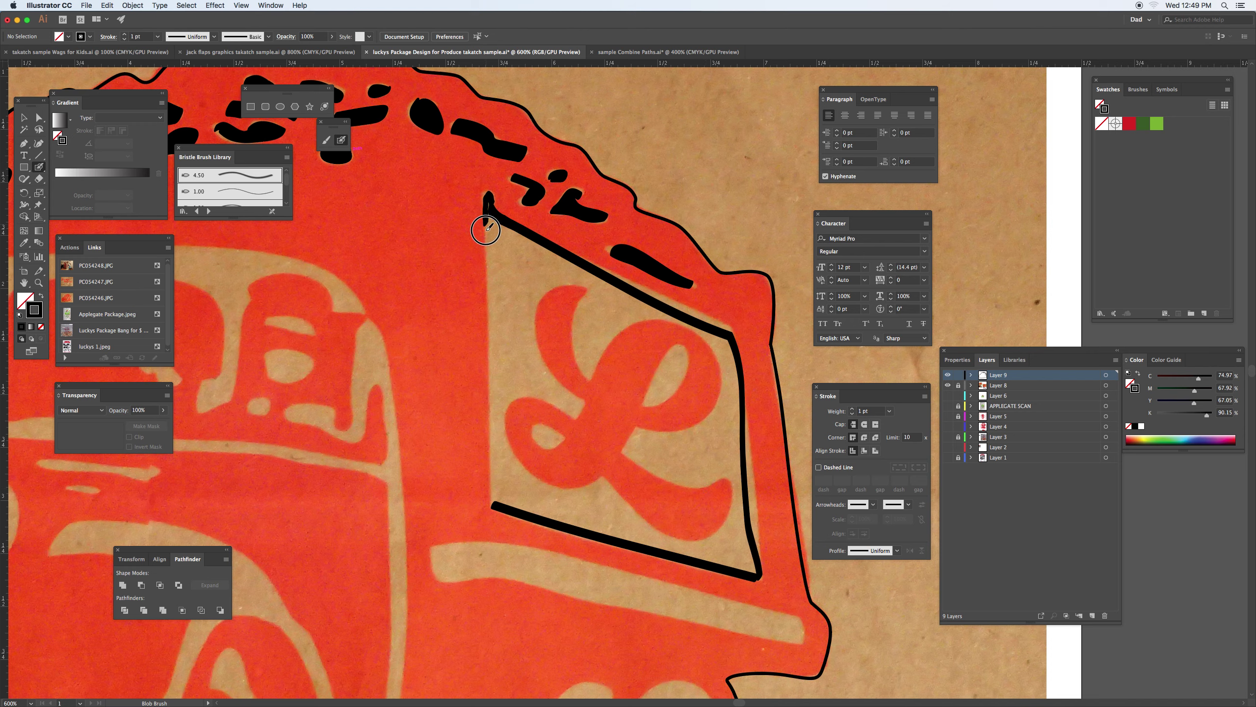
drag(485, 286, 491, 503)
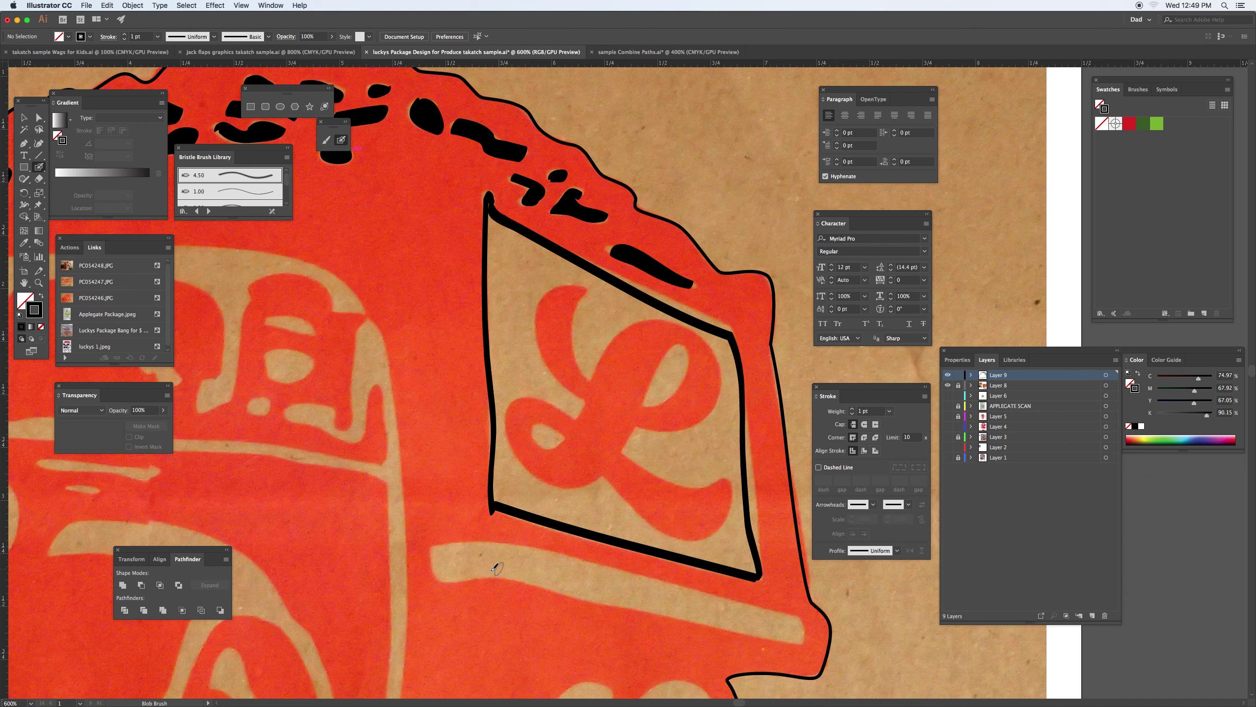
Step: Fill the long tan bar beneath the L panel with overlapping Blob Brush strokes
mouse_move(441, 554)
mouse_down()
mouse_move(519, 556)
mouse_move(802, 633)
mouse_up()
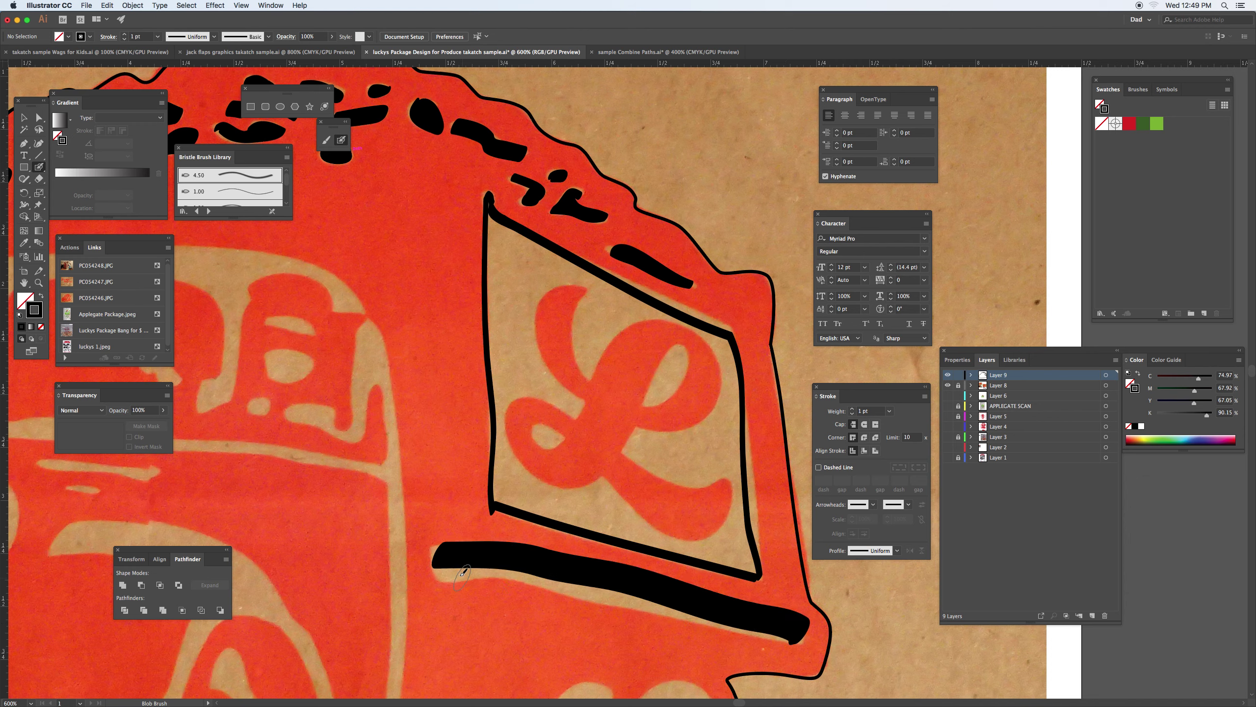
drag(486, 567, 795, 624)
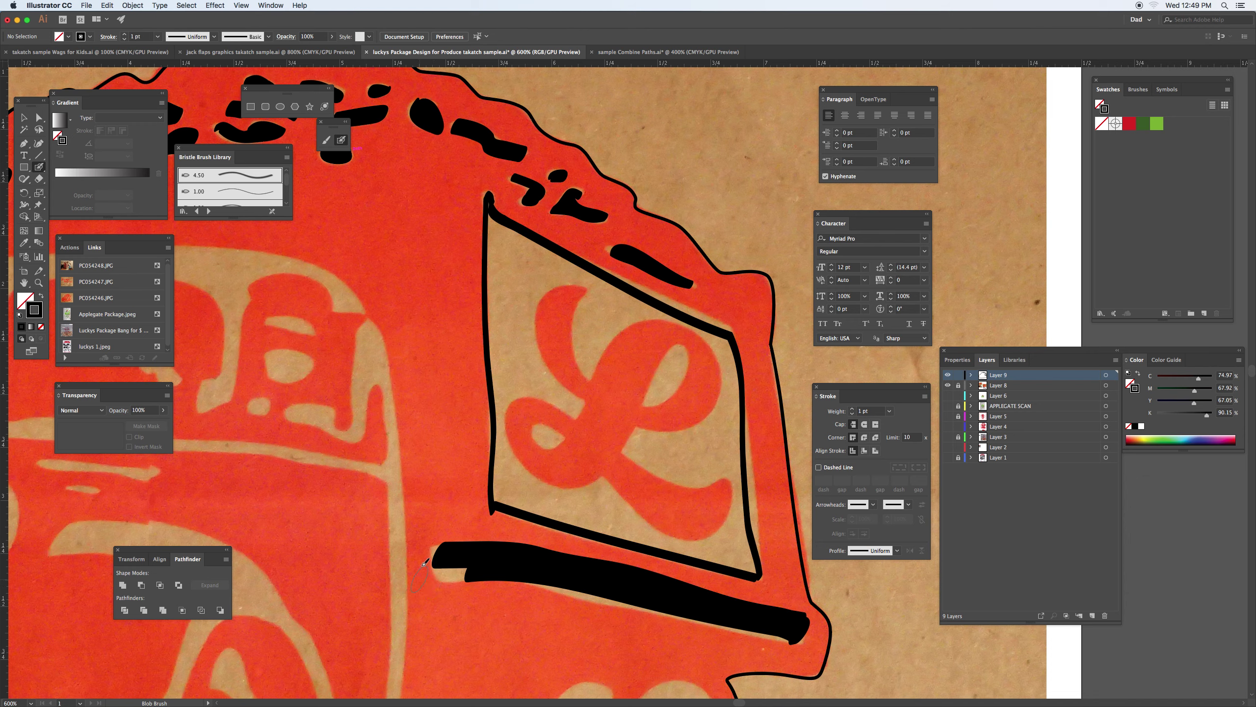
drag(444, 568, 466, 571)
Step: Fill the inside of the outlined L panel on the truck bed with solid Blob Brush strokes, covering the red L
drag(499, 221, 723, 350)
mouse_move(492, 224)
mouse_down()
mouse_move(497, 304)
mouse_move(525, 390)
mouse_up()
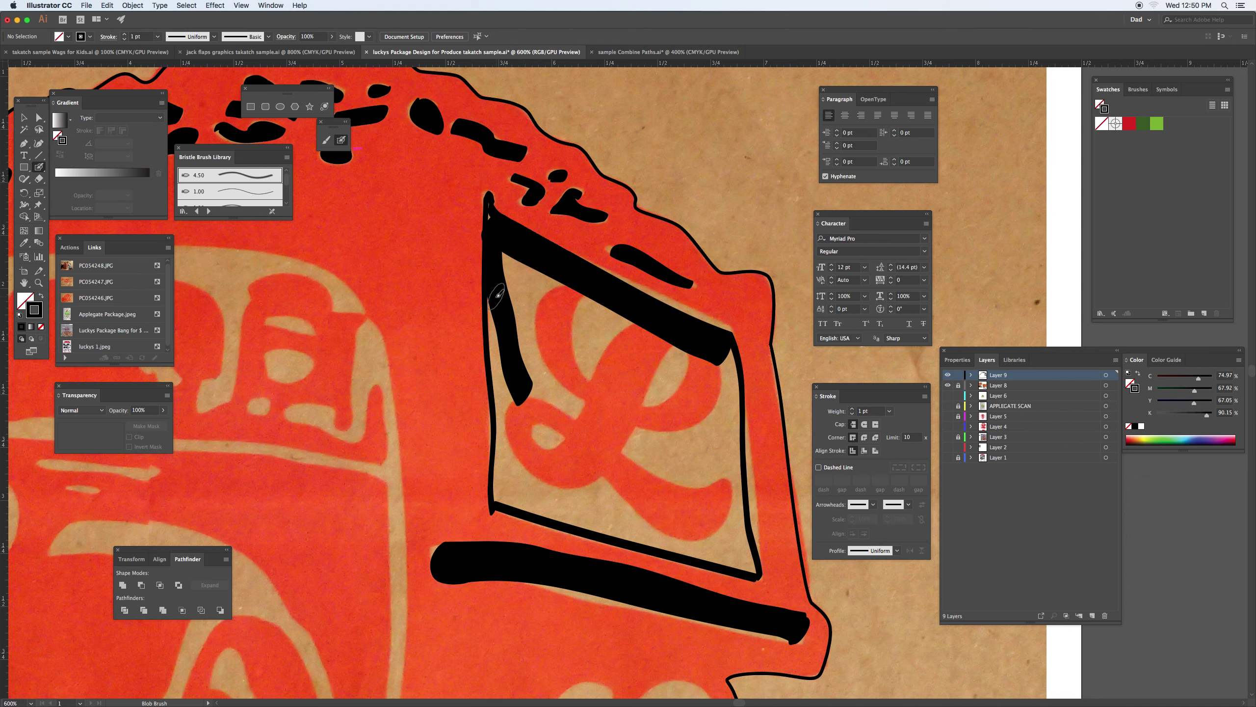
mouse_move(494, 310)
mouse_down()
mouse_move(502, 491)
mouse_move(659, 530)
mouse_move(737, 568)
mouse_move(603, 530)
mouse_move(691, 527)
mouse_up()
drag(730, 372, 754, 562)
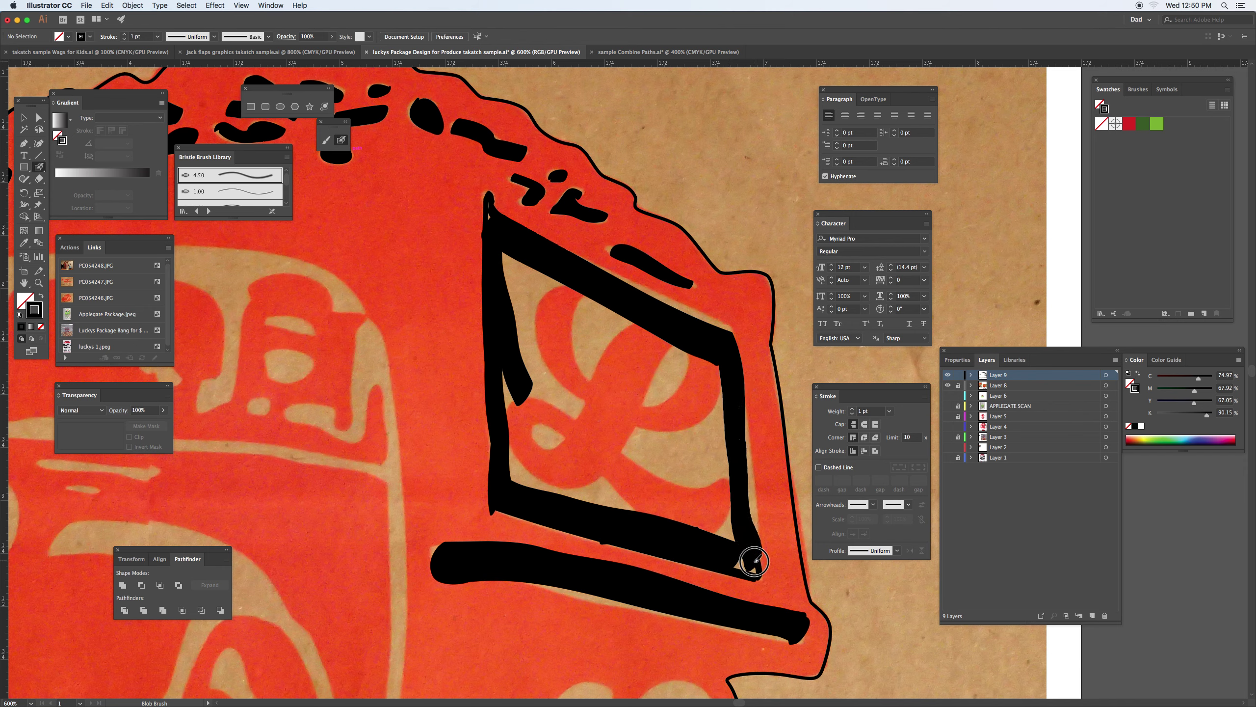
mouse_move(735, 430)
mouse_down()
mouse_move(750, 562)
mouse_move(701, 521)
mouse_move(624, 485)
mouse_move(511, 475)
mouse_move(508, 359)
mouse_move(513, 418)
mouse_move(517, 379)
mouse_move(732, 430)
mouse_move(539, 343)
mouse_up()
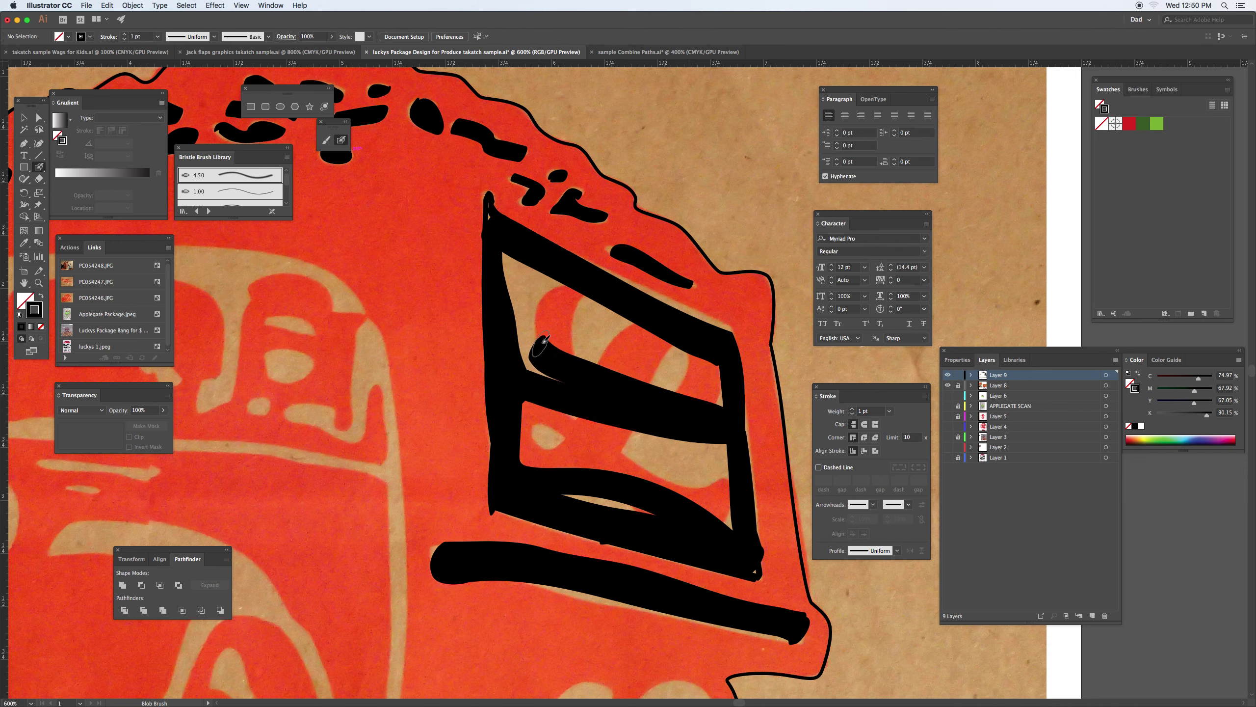
mouse_move(507, 260)
mouse_down()
mouse_move(678, 356)
mouse_move(716, 397)
mouse_move(513, 295)
mouse_move(545, 333)
mouse_move(657, 393)
mouse_move(519, 341)
mouse_move(528, 351)
mouse_move(590, 388)
mouse_move(713, 418)
mouse_up()
mouse_move(538, 412)
mouse_down()
mouse_move(714, 454)
mouse_move(732, 524)
mouse_move(634, 447)
mouse_move(523, 403)
mouse_move(528, 446)
mouse_move(699, 485)
mouse_move(666, 504)
mouse_move(560, 492)
mouse_up()
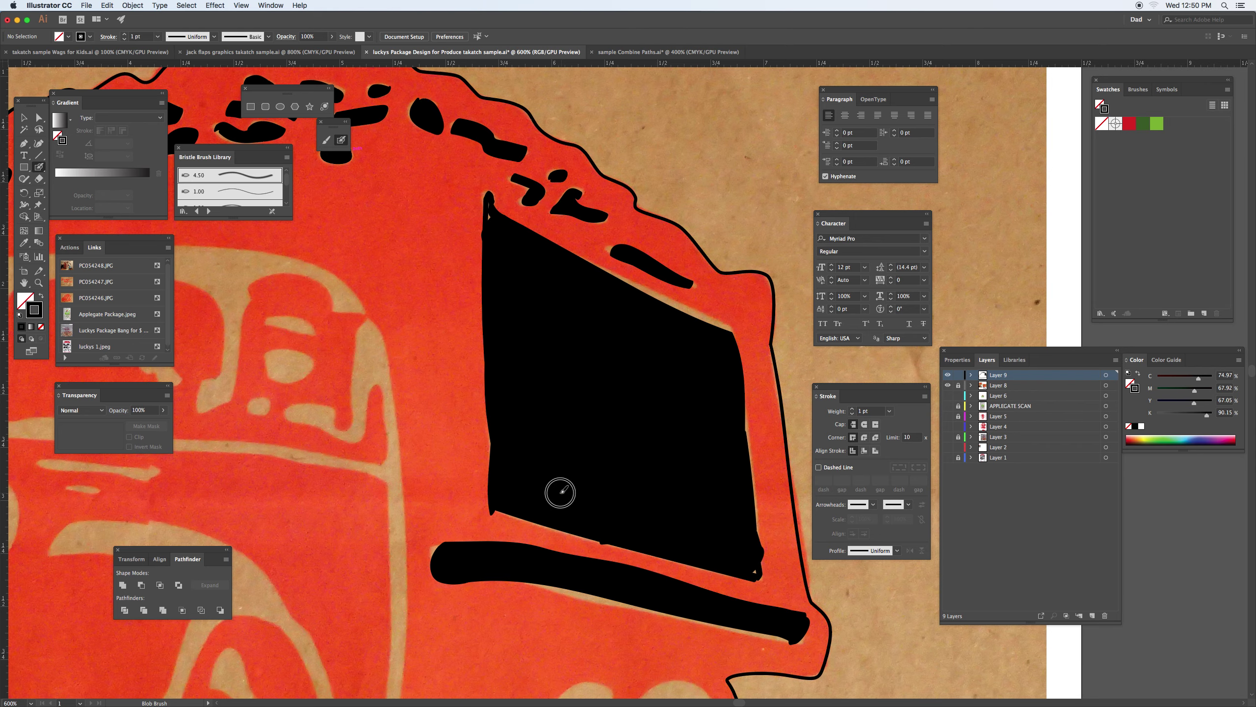
Step: Paint the tan roof strip over the windshield and the pillars descending from it with the Blob Brush
drag(370, 444, 780, 405)
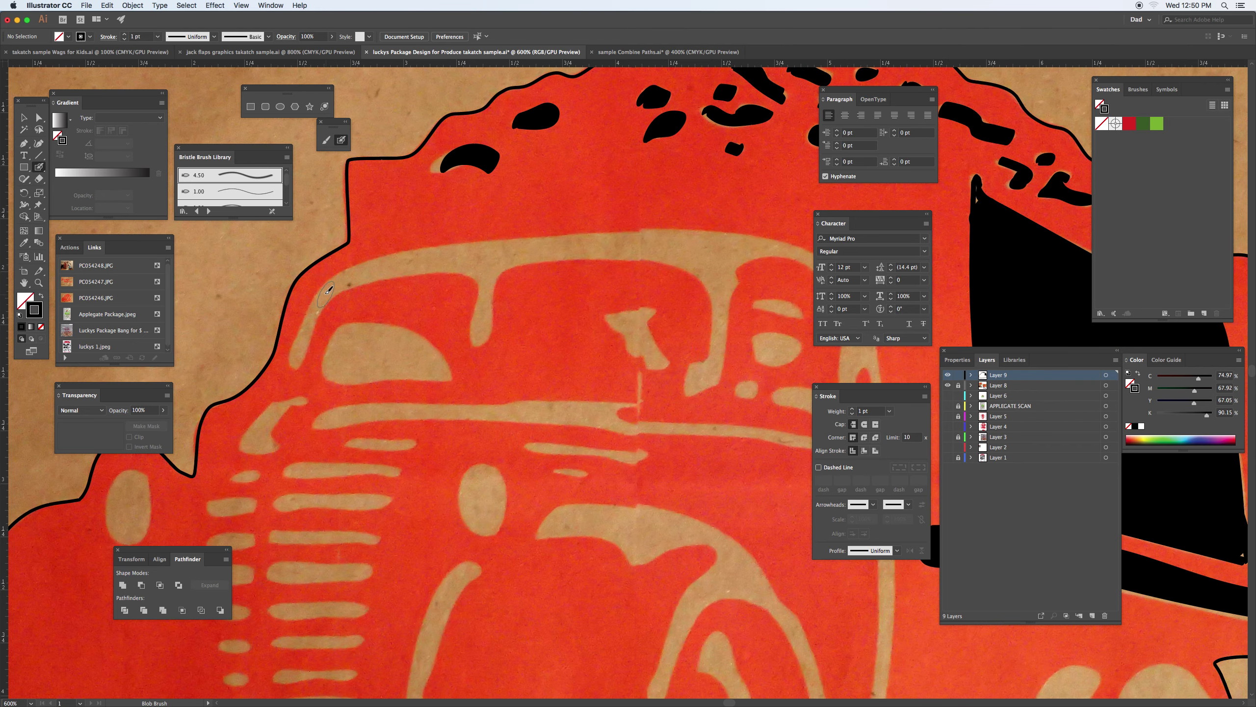
mouse_move(300, 347)
mouse_down()
mouse_move(335, 282)
mouse_move(362, 270)
mouse_move(544, 242)
mouse_up()
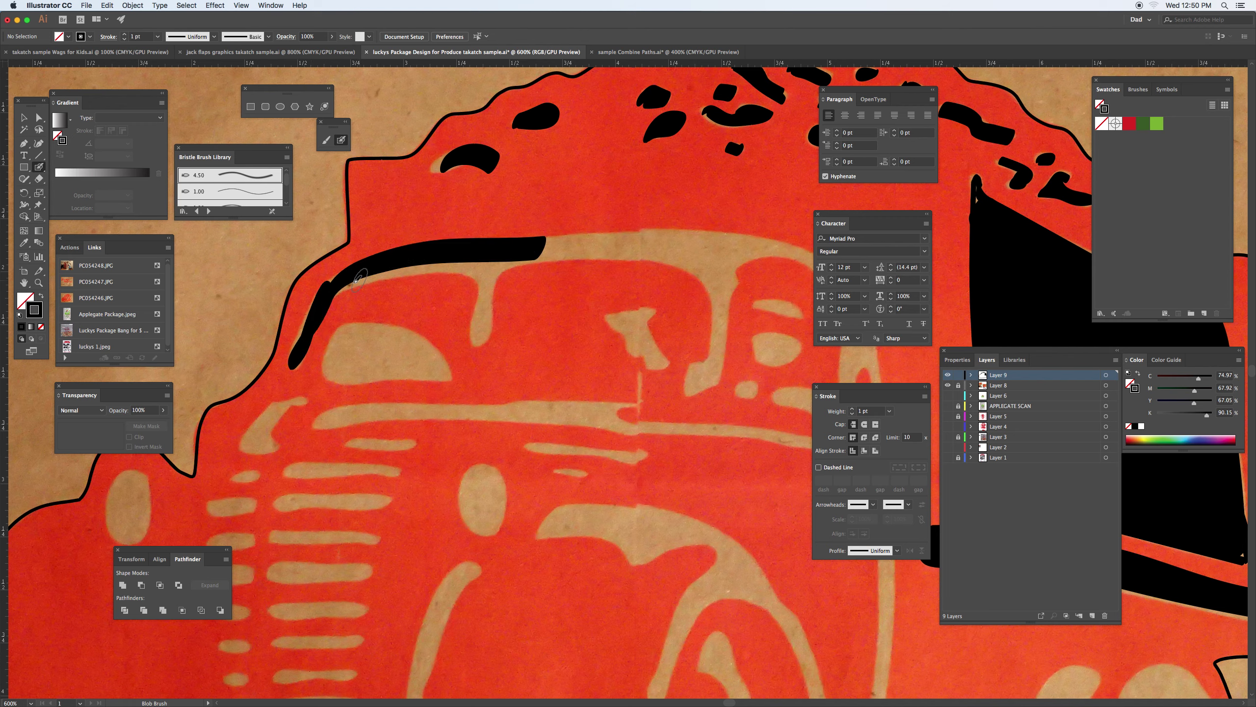
mouse_move(346, 282)
mouse_down()
mouse_move(446, 267)
mouse_move(486, 276)
mouse_move(478, 327)
mouse_move(504, 260)
mouse_move(487, 308)
mouse_up()
mouse_move(501, 263)
mouse_down()
mouse_move(612, 251)
mouse_move(721, 275)
mouse_up()
mouse_move(530, 242)
mouse_down()
mouse_move(736, 249)
mouse_move(499, 242)
mouse_move(501, 332)
mouse_move(482, 359)
mouse_move(514, 296)
mouse_move(505, 228)
mouse_up()
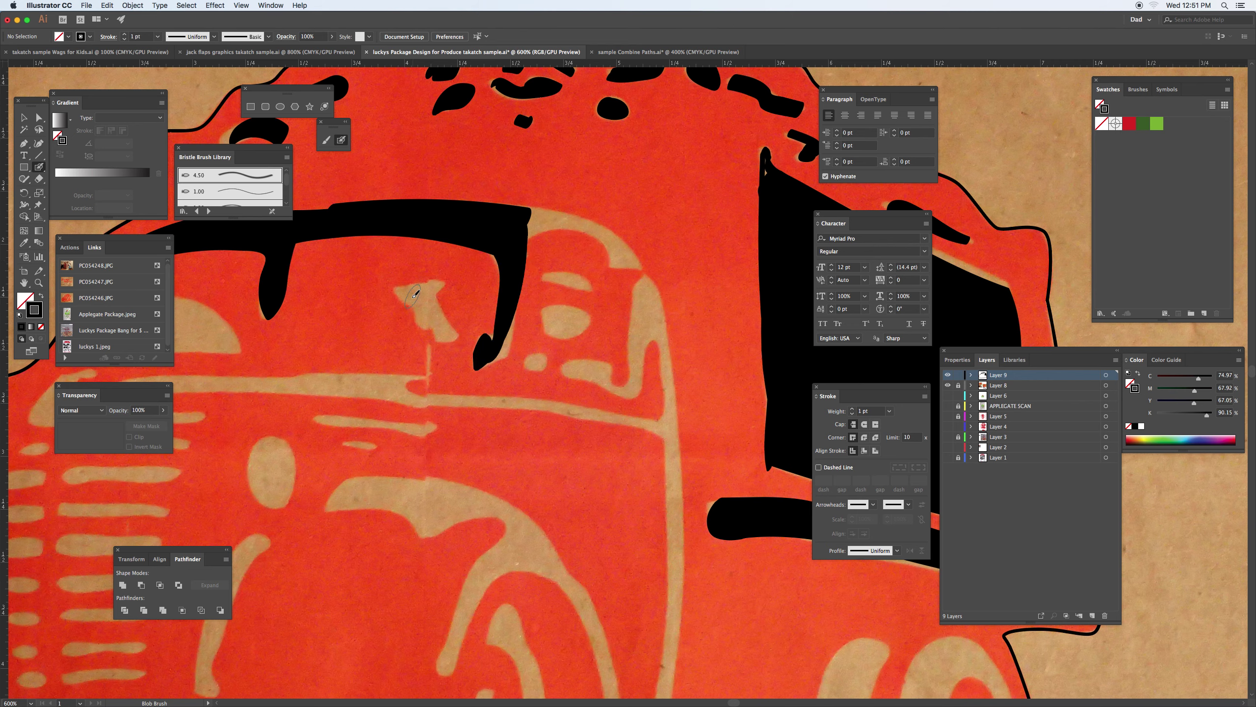
Step: Paint over the small windshield mark, the cab roof's rear curve and the tan shapes around the side window
mouse_move(414, 293)
mouse_down()
mouse_move(429, 291)
mouse_move(437, 327)
mouse_move(399, 291)
mouse_up()
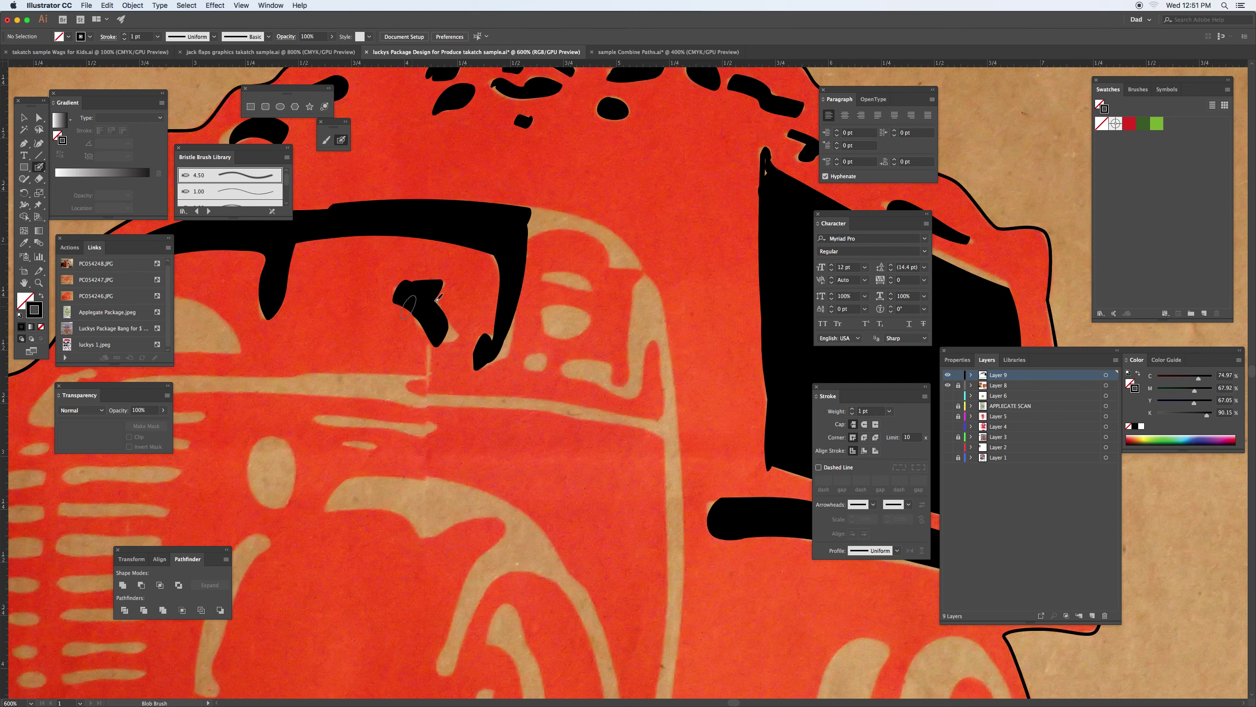
mouse_move(528, 218)
mouse_down()
mouse_move(609, 241)
mouse_move(621, 269)
mouse_move(571, 226)
mouse_move(520, 232)
mouse_up()
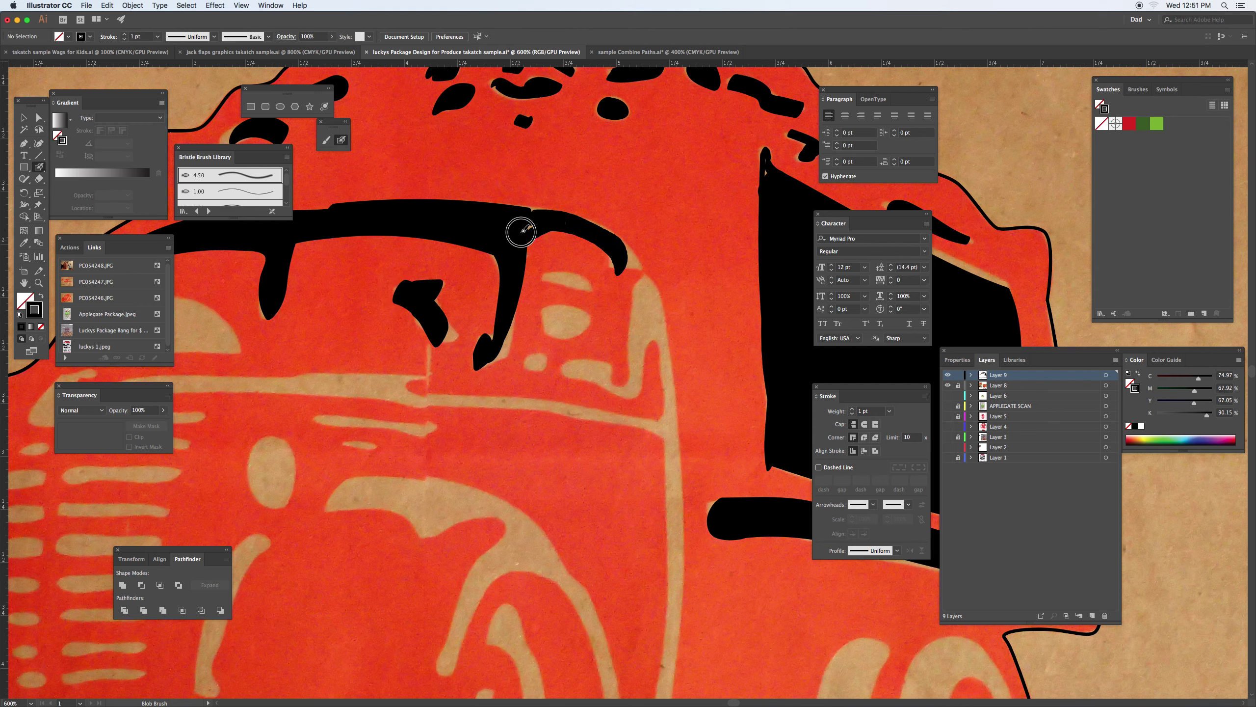
mouse_move(546, 277)
mouse_down()
mouse_move(578, 283)
mouse_move(563, 313)
mouse_move(576, 332)
mouse_move(545, 316)
mouse_up()
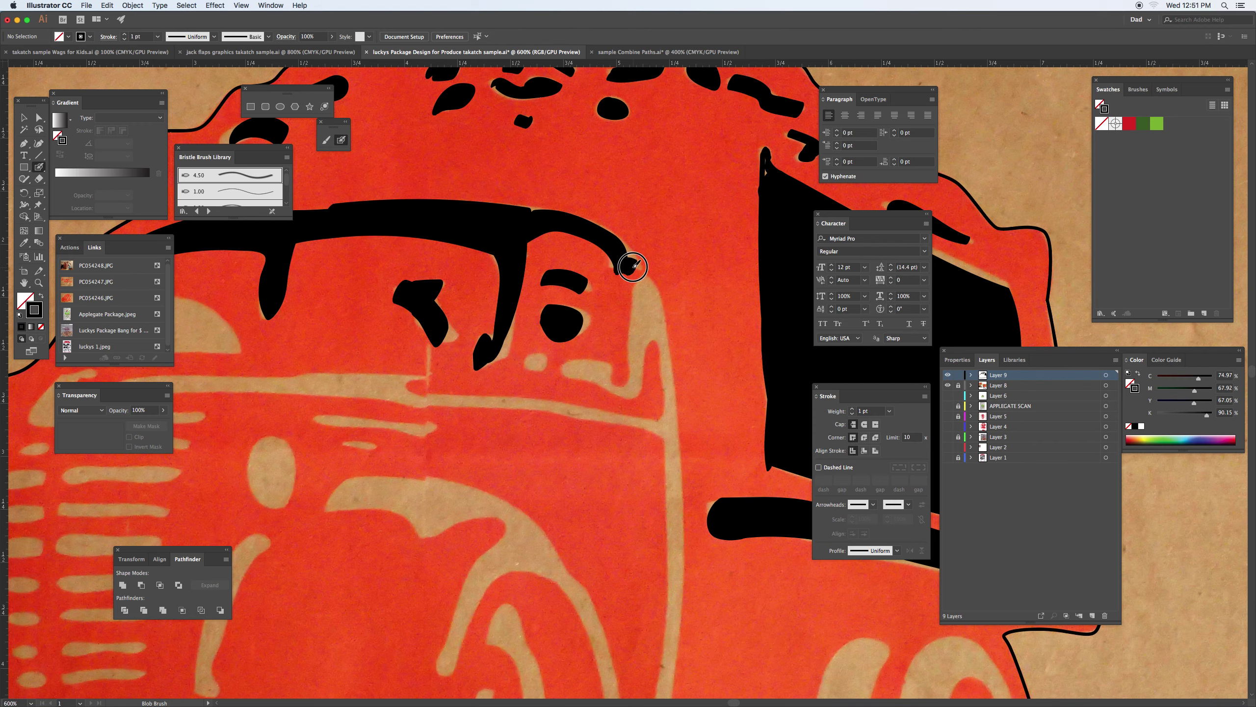
mouse_move(640, 286)
mouse_down()
mouse_move(631, 358)
mouse_move(610, 378)
mouse_move(565, 366)
mouse_move(601, 377)
mouse_up()
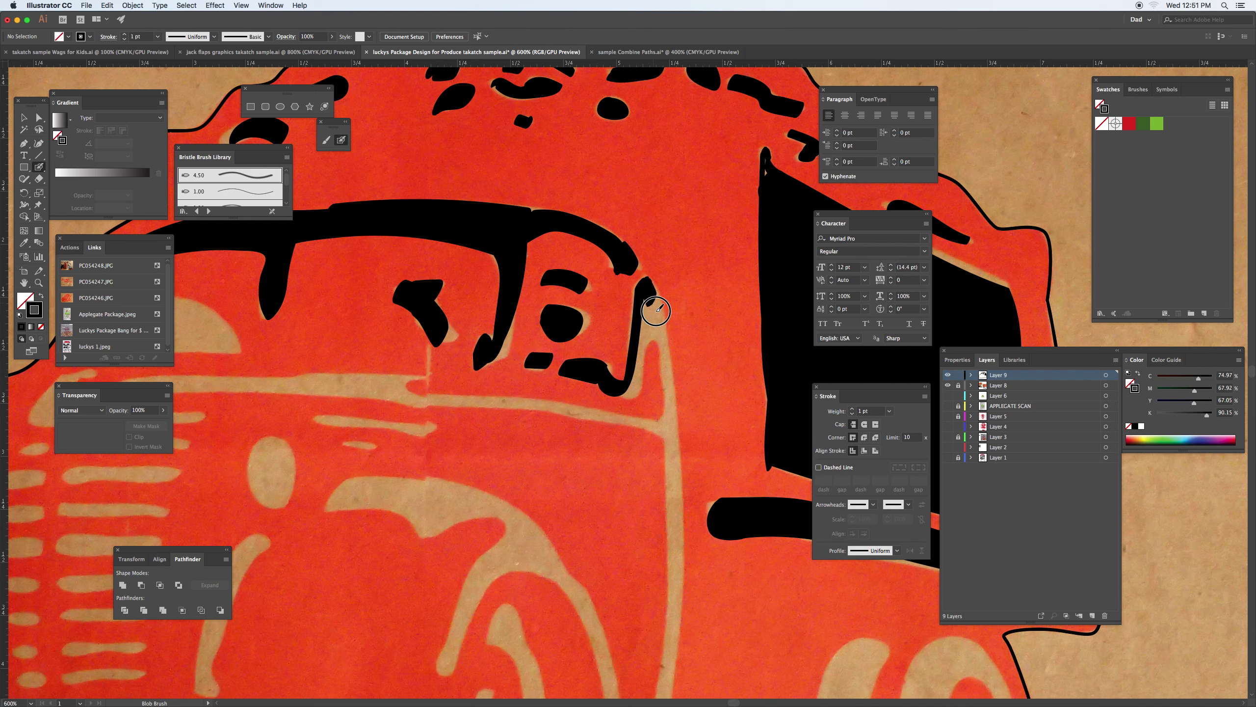
mouse_move(655, 310)
mouse_down()
mouse_move(661, 339)
mouse_move(634, 310)
mouse_move(647, 320)
mouse_move(637, 383)
mouse_up()
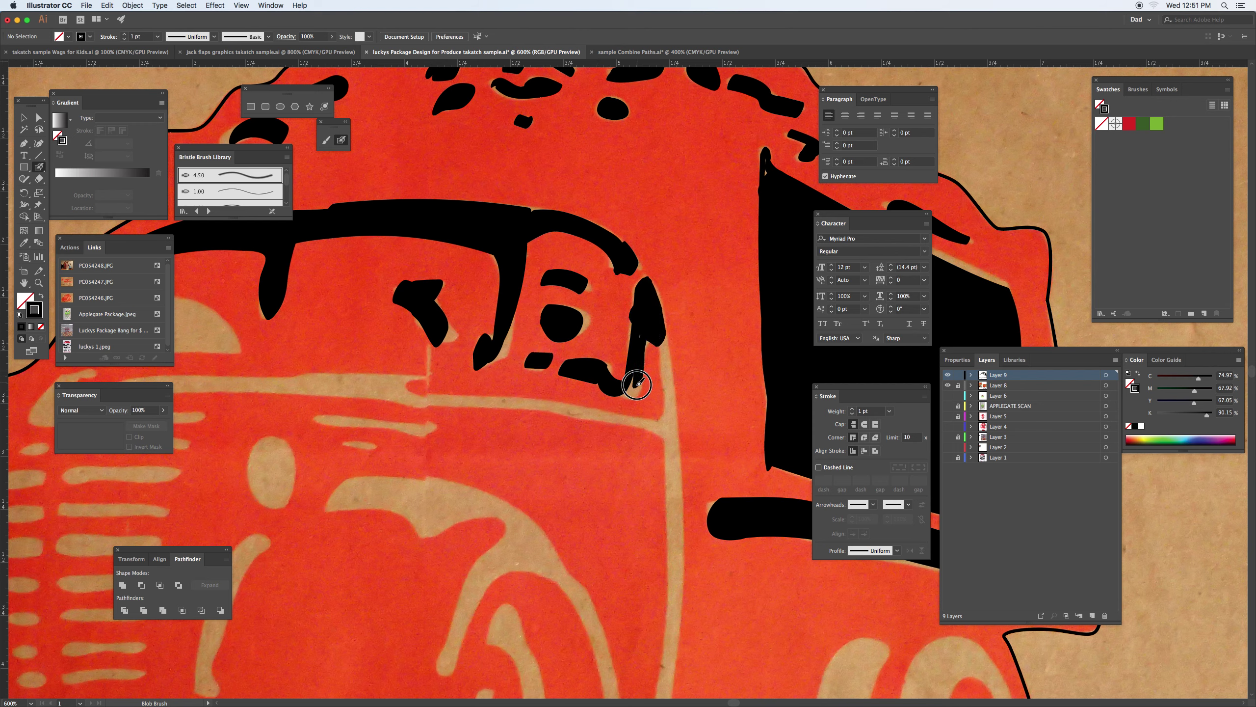
Step: Paint the hood-side slivers, the oval headlight and the front fender's curved bands down to the step behind the wheel
drag(539, 458, 511, 304)
mouse_move(318, 258)
mouse_down()
mouse_move(428, 272)
mouse_move(363, 288)
mouse_up()
mouse_move(262, 283)
mouse_down()
mouse_move(263, 335)
mouse_move(282, 327)
mouse_move(275, 284)
mouse_move(262, 286)
mouse_move(265, 313)
mouse_move(257, 295)
mouse_move(277, 321)
mouse_move(270, 289)
mouse_move(271, 321)
mouse_move(256, 296)
mouse_up()
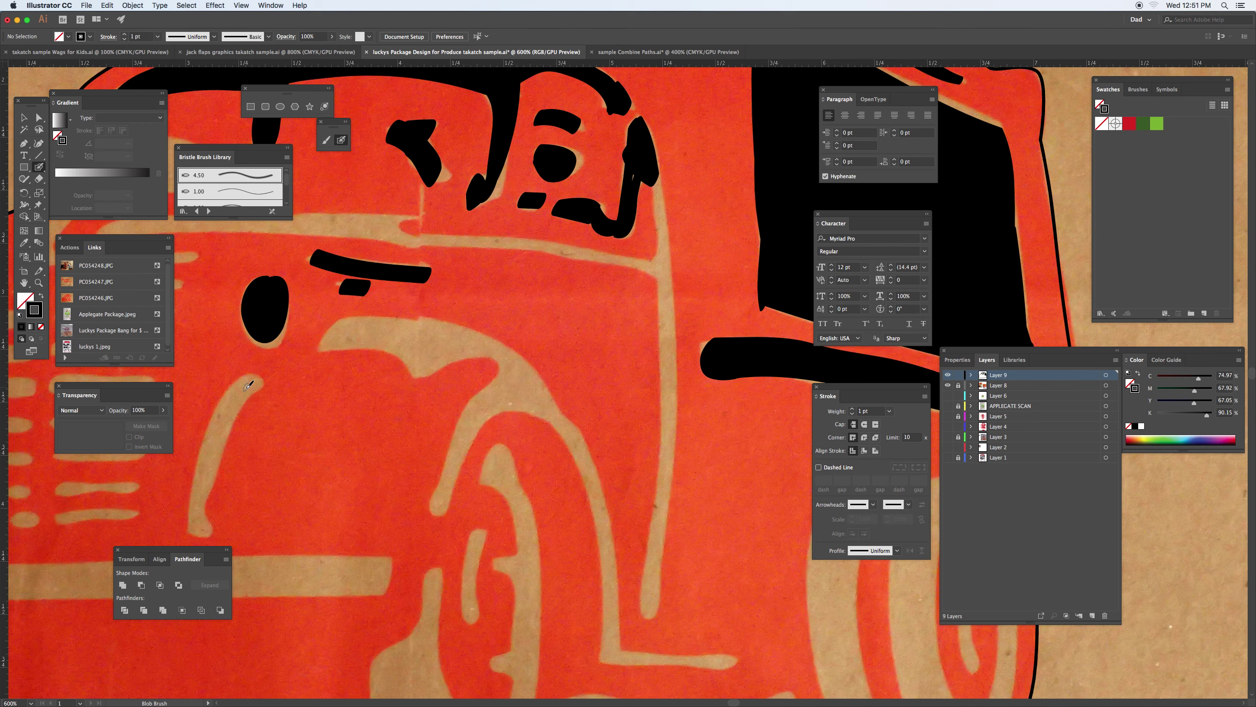
mouse_move(253, 383)
mouse_down()
mouse_move(221, 420)
mouse_move(200, 487)
mouse_move(208, 520)
mouse_move(203, 462)
mouse_move(230, 399)
mouse_move(258, 376)
mouse_up()
mouse_move(343, 327)
mouse_down()
mouse_move(401, 331)
mouse_move(386, 344)
mouse_move(427, 359)
mouse_move(457, 348)
mouse_move(413, 334)
mouse_move(485, 345)
mouse_move(519, 391)
mouse_move(462, 427)
mouse_move(440, 505)
mouse_move(462, 443)
mouse_move(514, 400)
mouse_move(462, 440)
mouse_move(542, 412)
mouse_up()
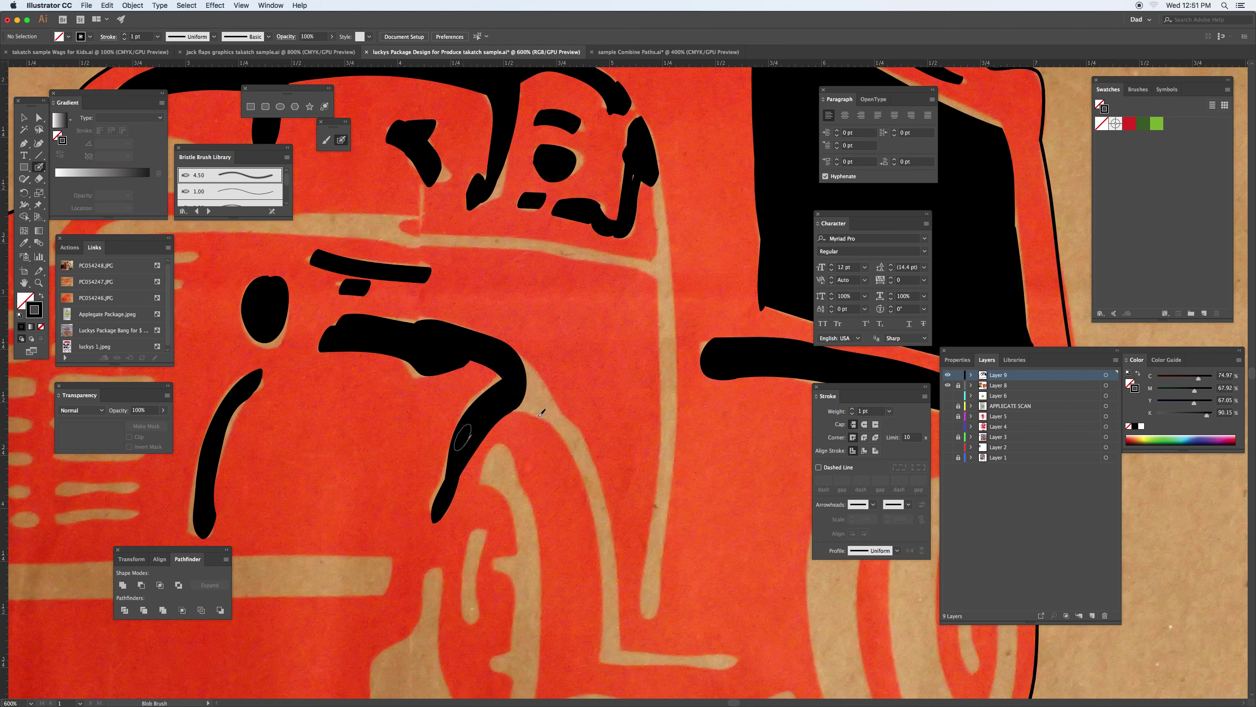
mouse_move(521, 367)
mouse_down()
mouse_move(594, 513)
mouse_move(601, 653)
mouse_move(730, 666)
mouse_up()
Step: Paint the cab's tan belt line and the long vertical line down the door's rear edge
scroll(550, 483, down, 2)
scroll(550, 482, right, 3)
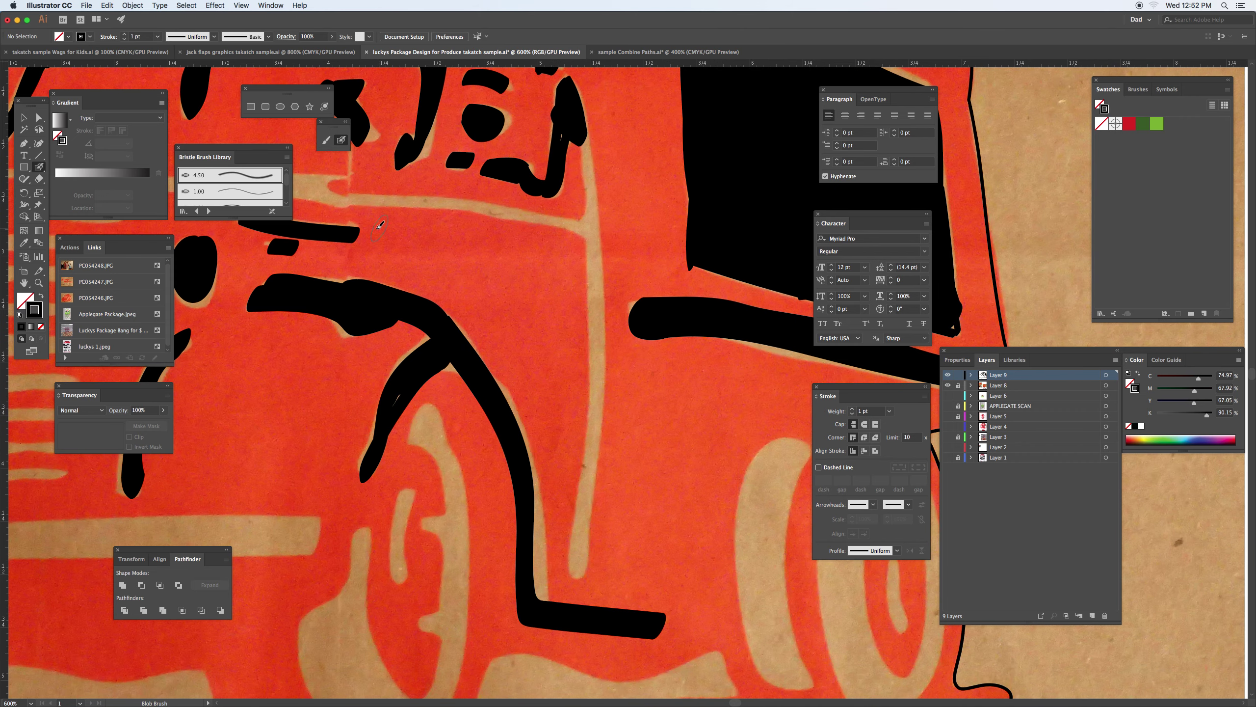
drag(373, 202, 590, 236)
mouse_move(585, 132)
mouse_down()
mouse_move(600, 298)
mouse_move(579, 562)
mouse_move(498, 467)
mouse_move(511, 360)
mouse_move(430, 365)
mouse_move(430, 444)
mouse_move(388, 415)
mouse_move(384, 465)
mouse_move(403, 545)
mouse_move(448, 586)
mouse_up()
Step: Paint the front wheel's tire and notched rim shapes, plus the tan shape low between the front and rear wheels
mouse_move(381, 447)
mouse_down()
mouse_move(347, 482)
mouse_move(344, 539)
mouse_move(424, 604)
mouse_move(358, 509)
mouse_move(376, 463)
mouse_move(349, 495)
mouse_move(365, 580)
mouse_move(412, 608)
mouse_move(453, 602)
mouse_up()
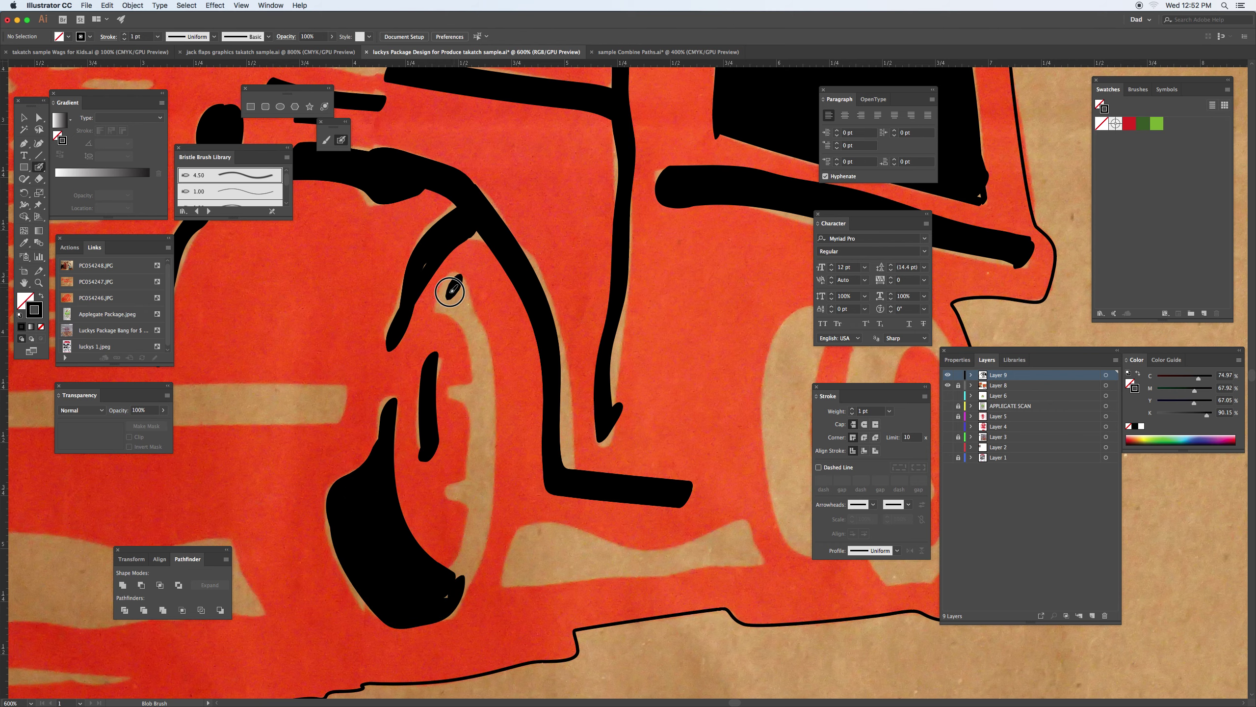
mouse_move(455, 303)
mouse_down()
mouse_move(477, 345)
mouse_move(478, 448)
mouse_up()
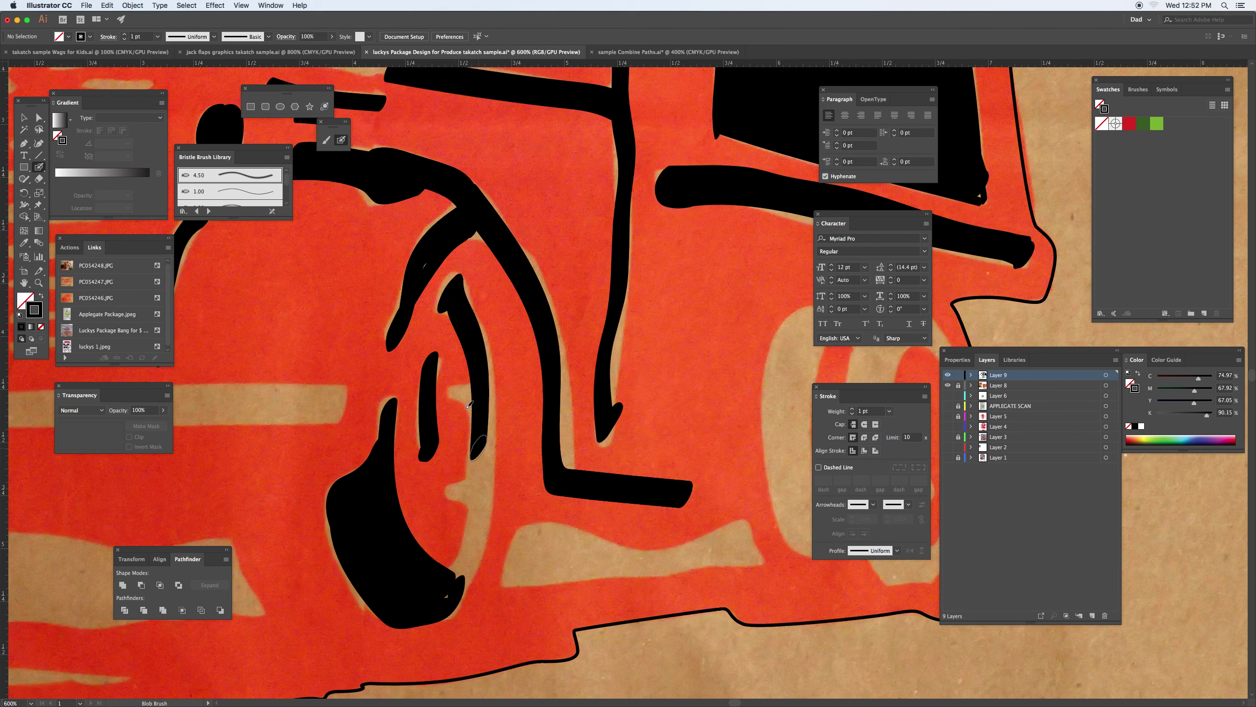
drag(461, 397, 490, 434)
drag(458, 487, 483, 492)
drag(479, 448, 466, 572)
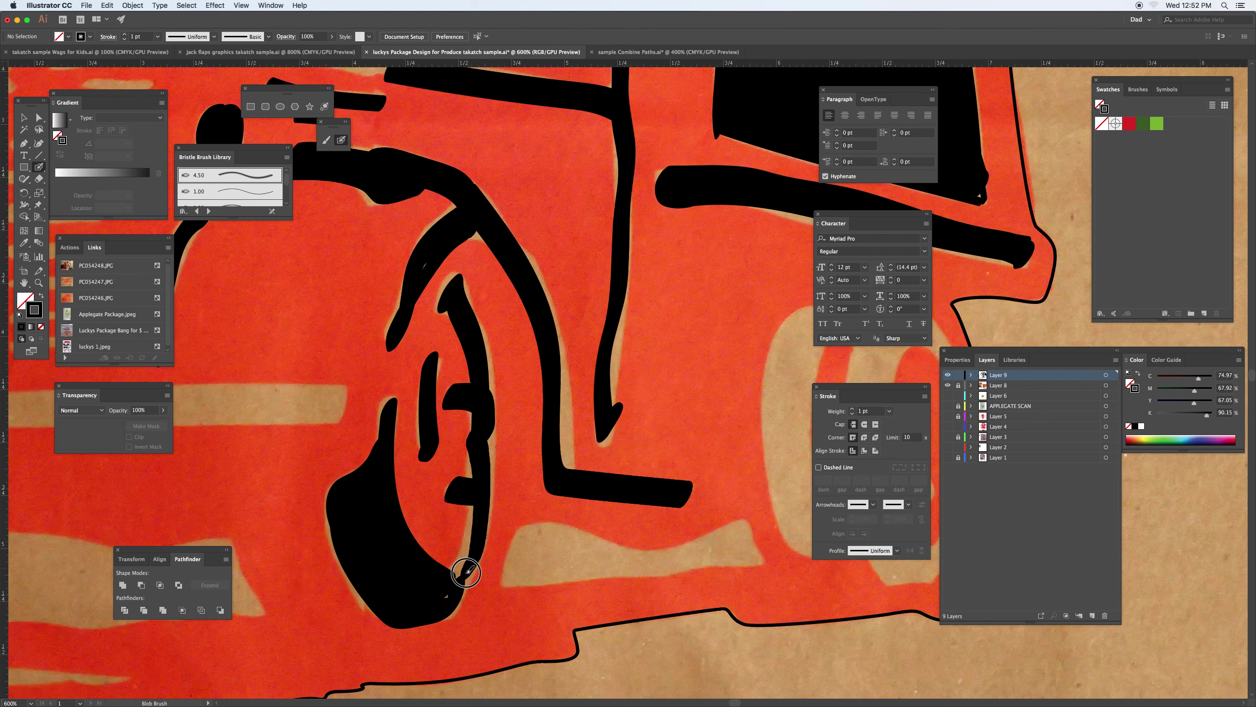
drag(462, 499, 452, 585)
mouse_move(546, 539)
mouse_down()
mouse_move(628, 555)
mouse_move(741, 533)
mouse_move(727, 554)
mouse_move(505, 569)
mouse_move(547, 534)
mouse_move(518, 573)
mouse_move(604, 573)
mouse_up()
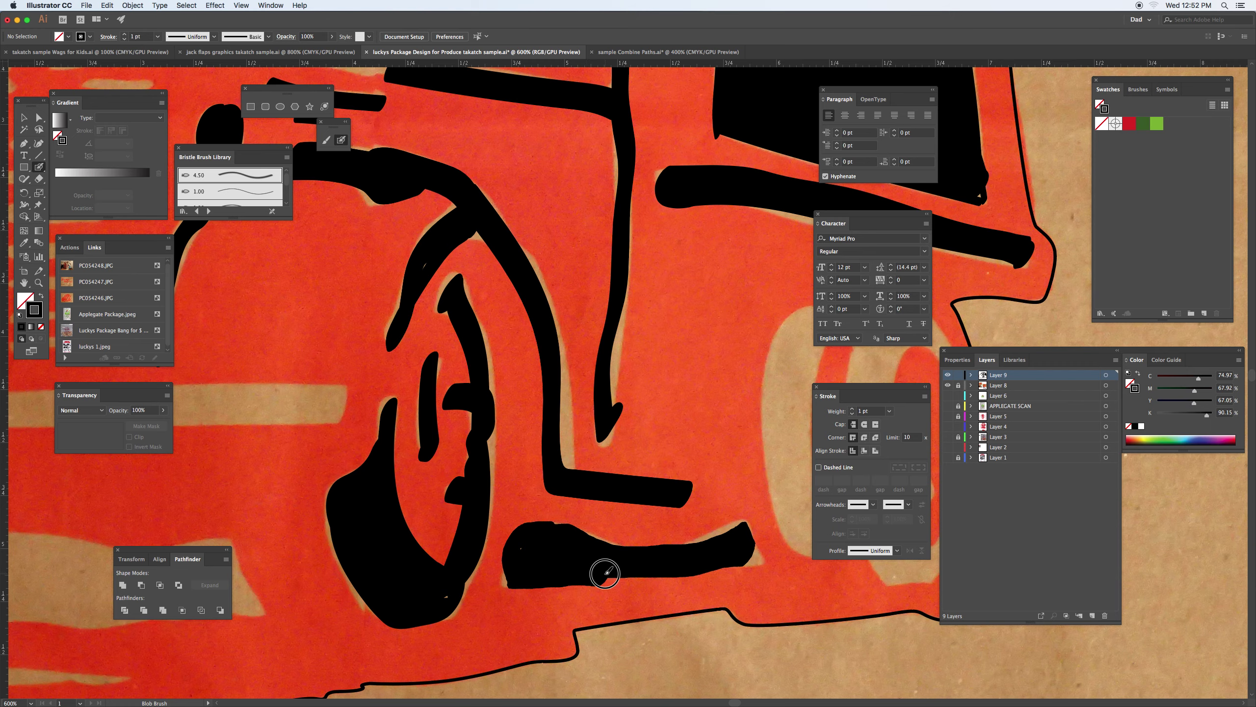
Step: Paint over the small tan patch, the bottom sliver and the large trapezoid below the front bumper
scroll(448, 415, left, 10)
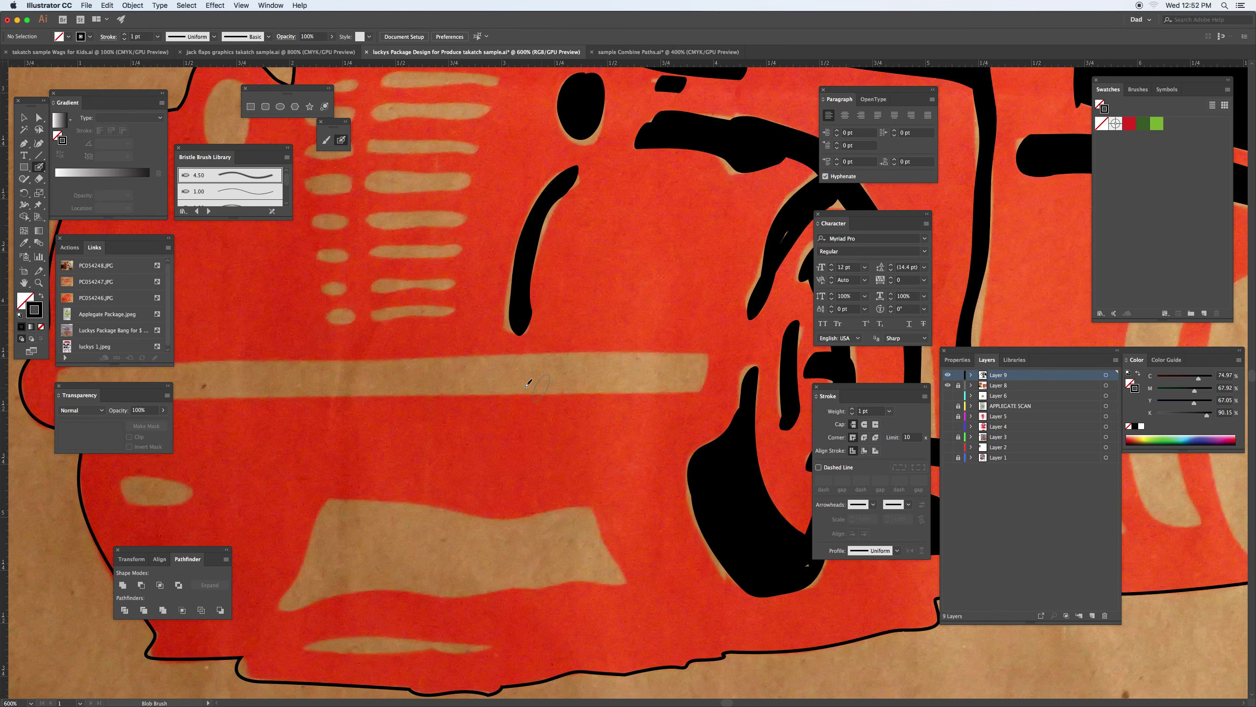
drag(527, 384, 584, 403)
mouse_move(203, 498)
mouse_down()
mouse_move(240, 507)
mouse_move(206, 509)
mouse_up()
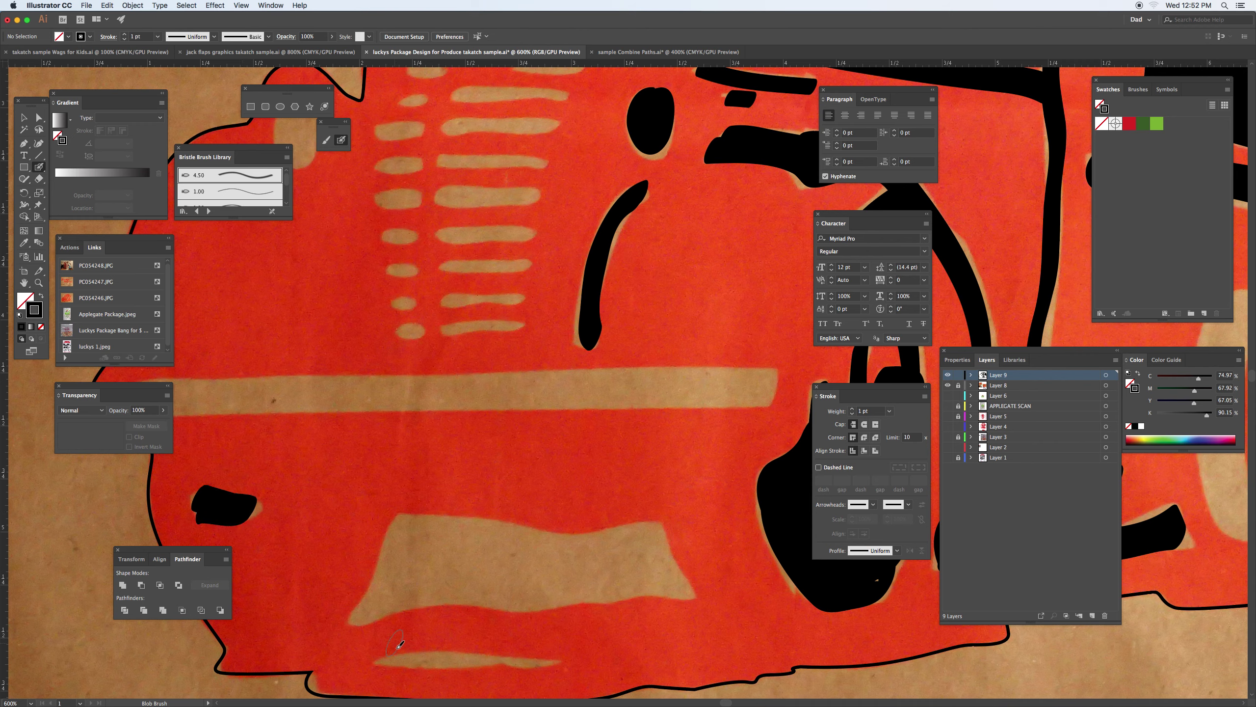
drag(391, 659, 546, 661)
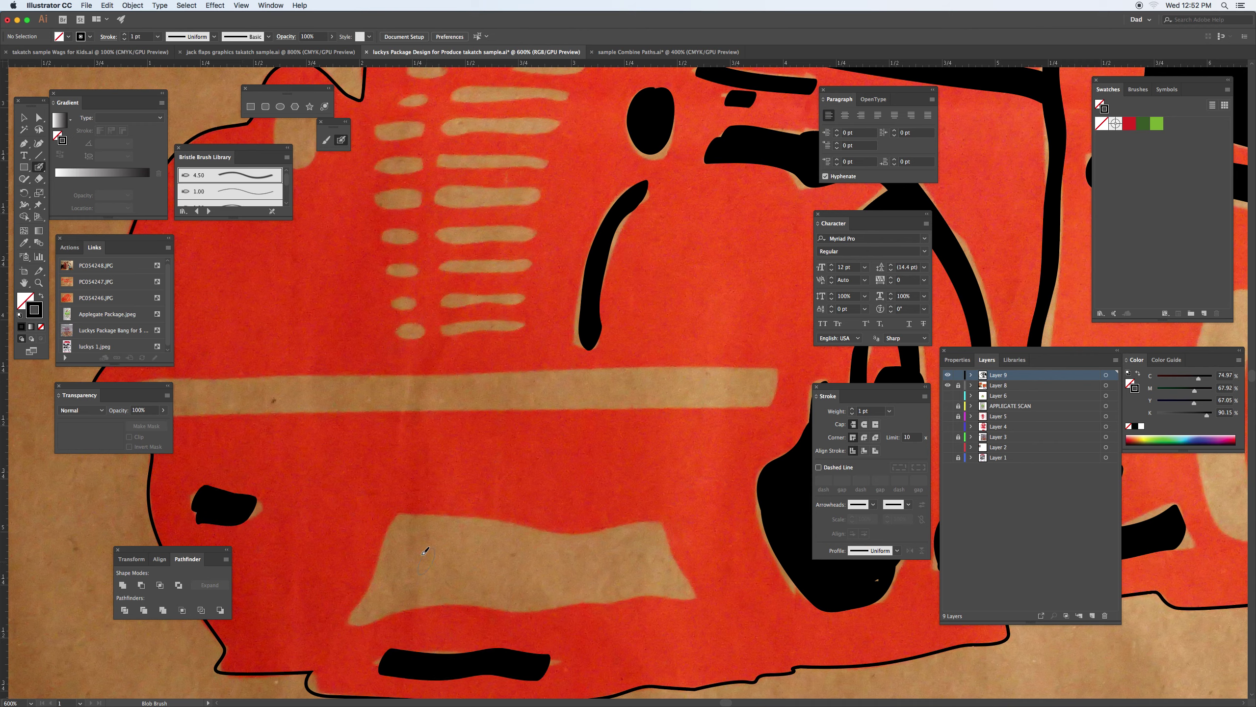
mouse_move(396, 526)
mouse_down()
mouse_move(648, 527)
mouse_move(691, 592)
mouse_move(379, 612)
mouse_move(369, 586)
mouse_move(395, 533)
mouse_move(560, 547)
mouse_move(484, 575)
mouse_move(410, 561)
mouse_move(462, 570)
mouse_move(378, 586)
mouse_move(614, 564)
mouse_move(583, 547)
mouse_move(657, 568)
mouse_up()
Step: Fill the long tan front bumper bar with overlapping Blob Brush strokes
scroll(339, 407, left, 4)
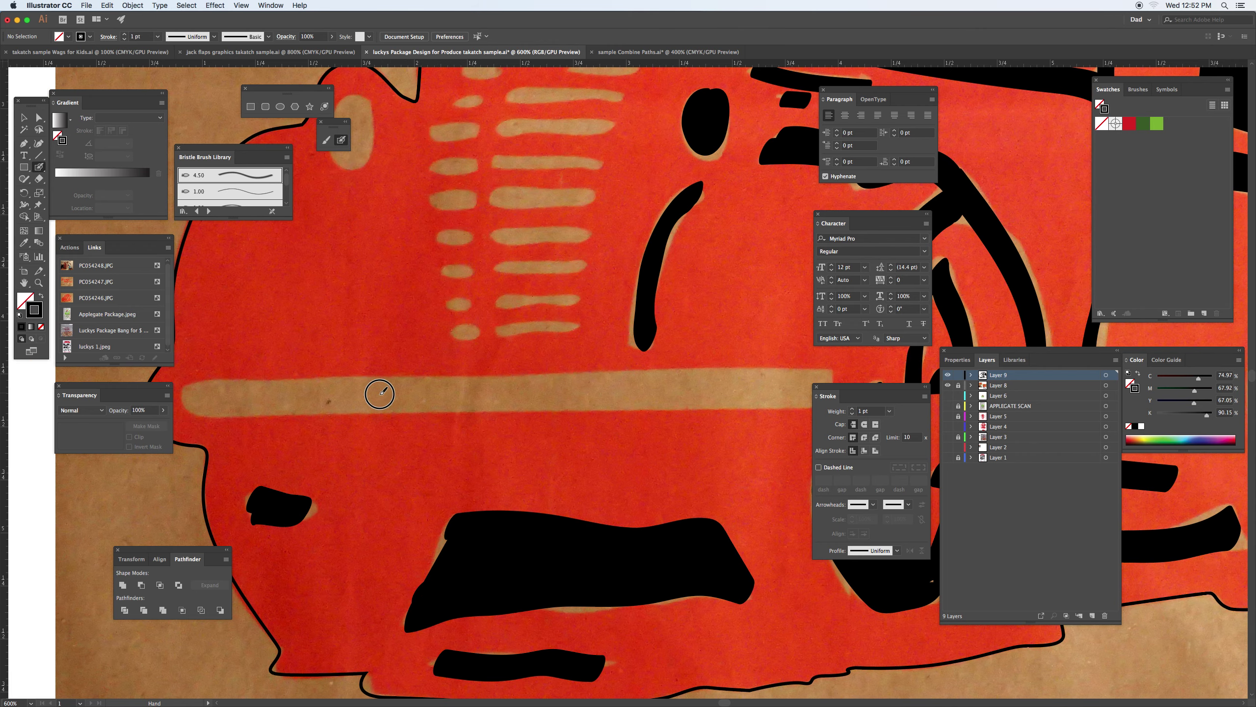
drag(223, 399, 754, 399)
mouse_move(232, 408)
mouse_down()
mouse_move(727, 399)
mouse_move(533, 414)
mouse_up()
mouse_move(299, 404)
mouse_down()
mouse_move(694, 397)
mouse_move(688, 416)
mouse_move(535, 416)
mouse_move(451, 386)
mouse_move(594, 428)
mouse_move(565, 426)
mouse_move(689, 640)
mouse_up()
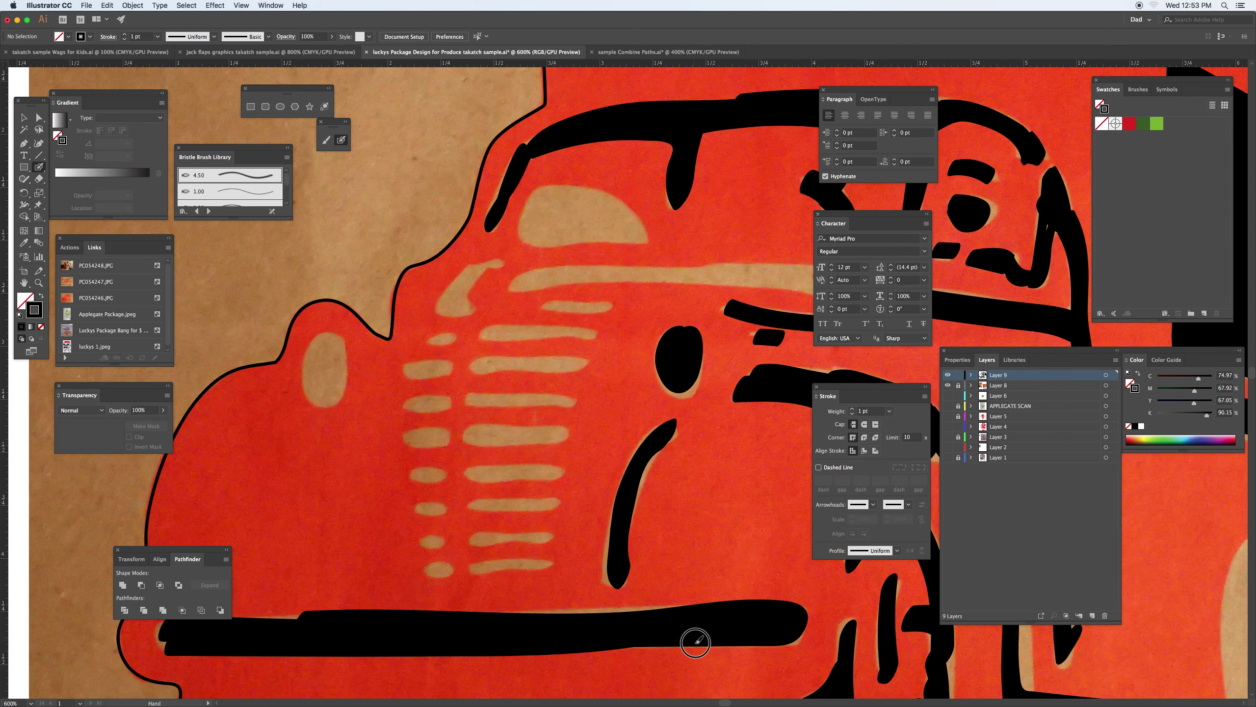
Step: Paint over the rounded windshield patch, the curved mark at the hood's nose and the far headlight oval
mouse_move(548, 193)
mouse_down()
mouse_move(529, 230)
mouse_move(644, 236)
mouse_move(617, 215)
mouse_move(527, 196)
mouse_move(581, 223)
mouse_up()
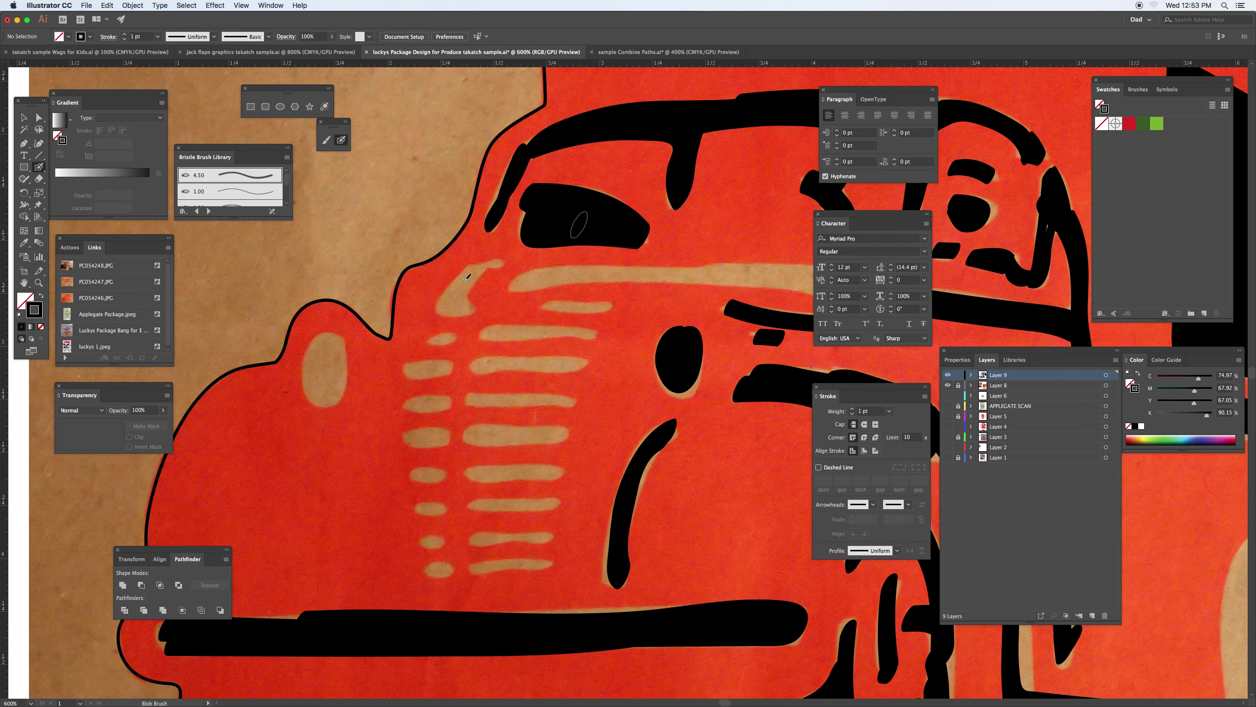
mouse_move(500, 268)
mouse_down()
mouse_move(471, 273)
mouse_move(457, 300)
mouse_move(459, 278)
mouse_up()
mouse_move(325, 342)
mouse_down()
mouse_move(314, 371)
mouse_move(327, 397)
mouse_move(336, 360)
mouse_move(325, 343)
mouse_move(339, 390)
mouse_up()
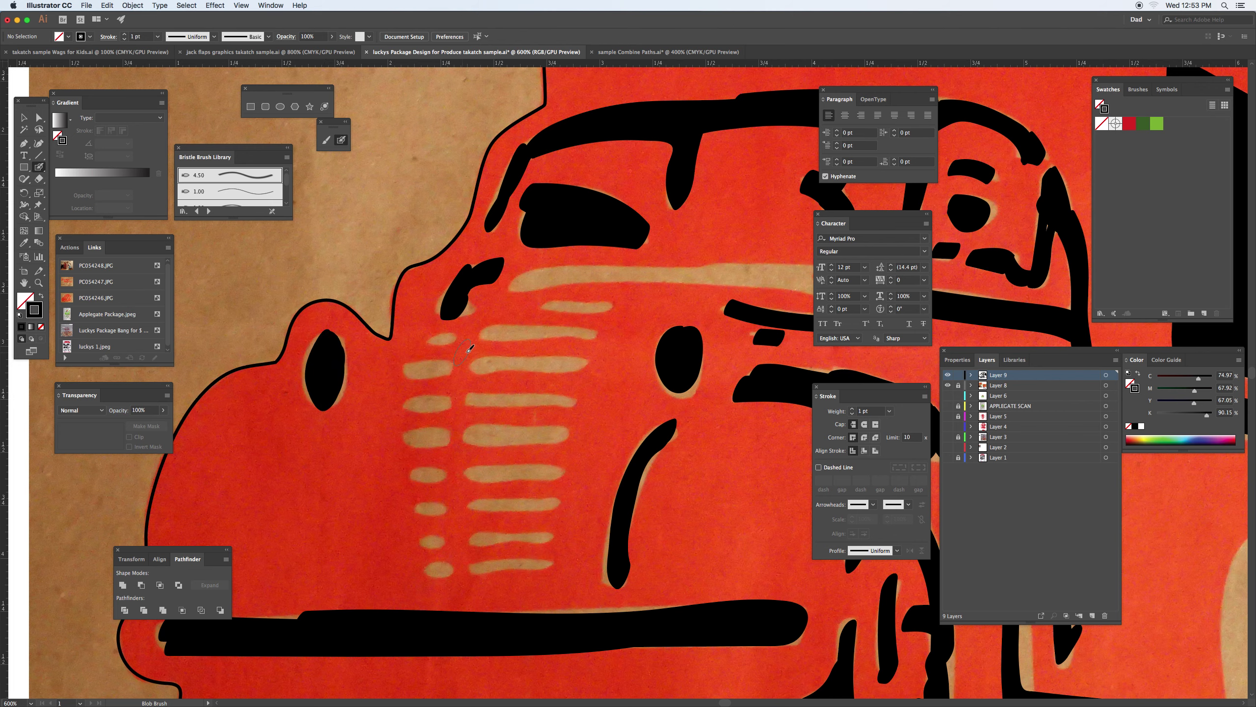
Step: Paint both columns of tan grille slats and the long tan hood strip above them with the Blob Brush
mouse_move(435, 342)
mouse_down()
mouse_move(416, 369)
mouse_move(443, 375)
mouse_move(408, 376)
mouse_move(448, 403)
mouse_move(428, 406)
mouse_move(445, 441)
mouse_move(415, 441)
mouse_move(437, 476)
mouse_move(419, 514)
mouse_up()
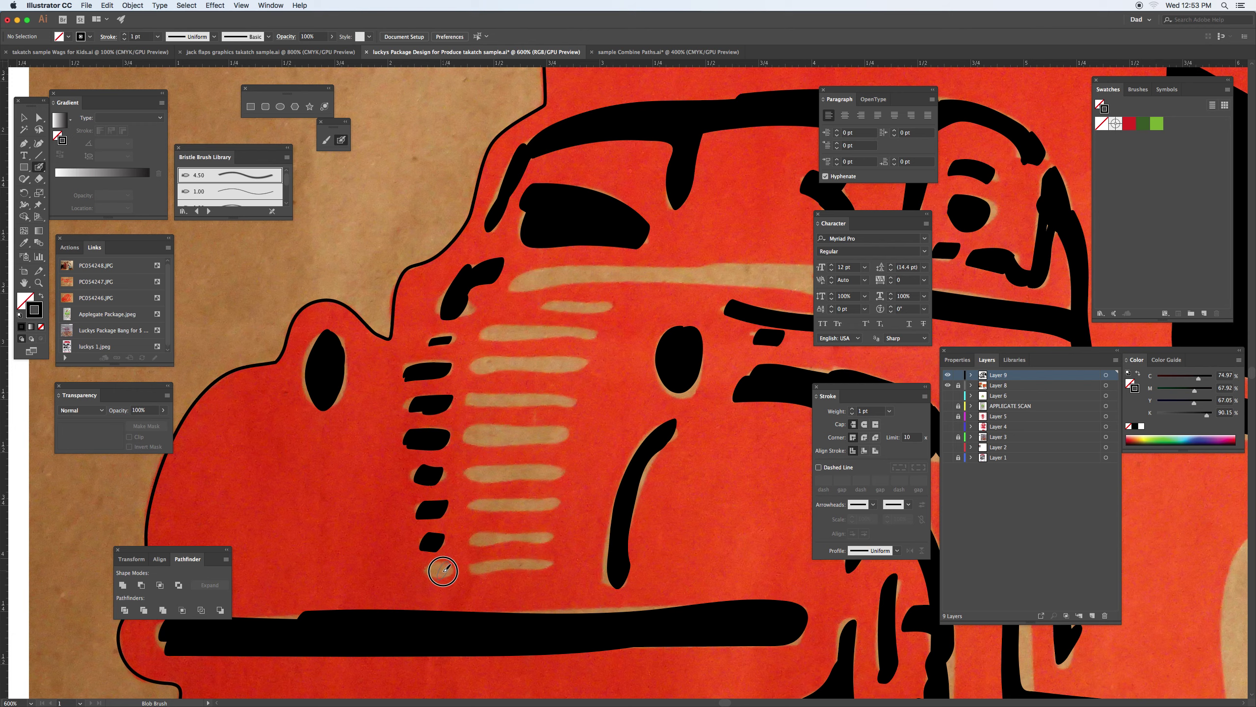
mouse_move(443, 570)
mouse_down()
mouse_move(430, 573)
mouse_move(540, 566)
mouse_up()
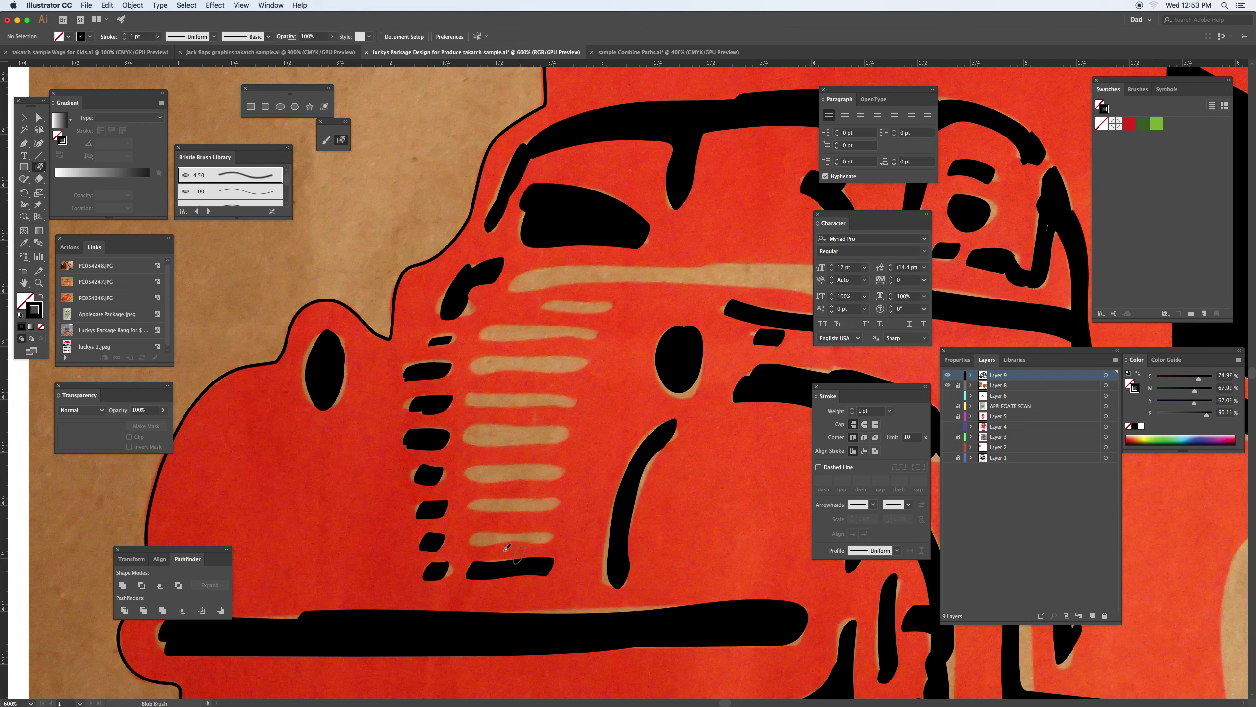
mouse_move(475, 539)
mouse_down()
mouse_move(546, 535)
mouse_move(549, 508)
mouse_move(473, 507)
mouse_move(501, 472)
mouse_move(559, 471)
mouse_move(563, 438)
mouse_move(469, 435)
mouse_move(554, 437)
mouse_move(566, 406)
mouse_move(475, 399)
mouse_move(490, 361)
mouse_move(586, 361)
mouse_up()
mouse_move(497, 331)
mouse_down()
mouse_move(589, 330)
mouse_move(553, 303)
mouse_move(611, 310)
mouse_move(606, 284)
mouse_move(442, 310)
mouse_up()
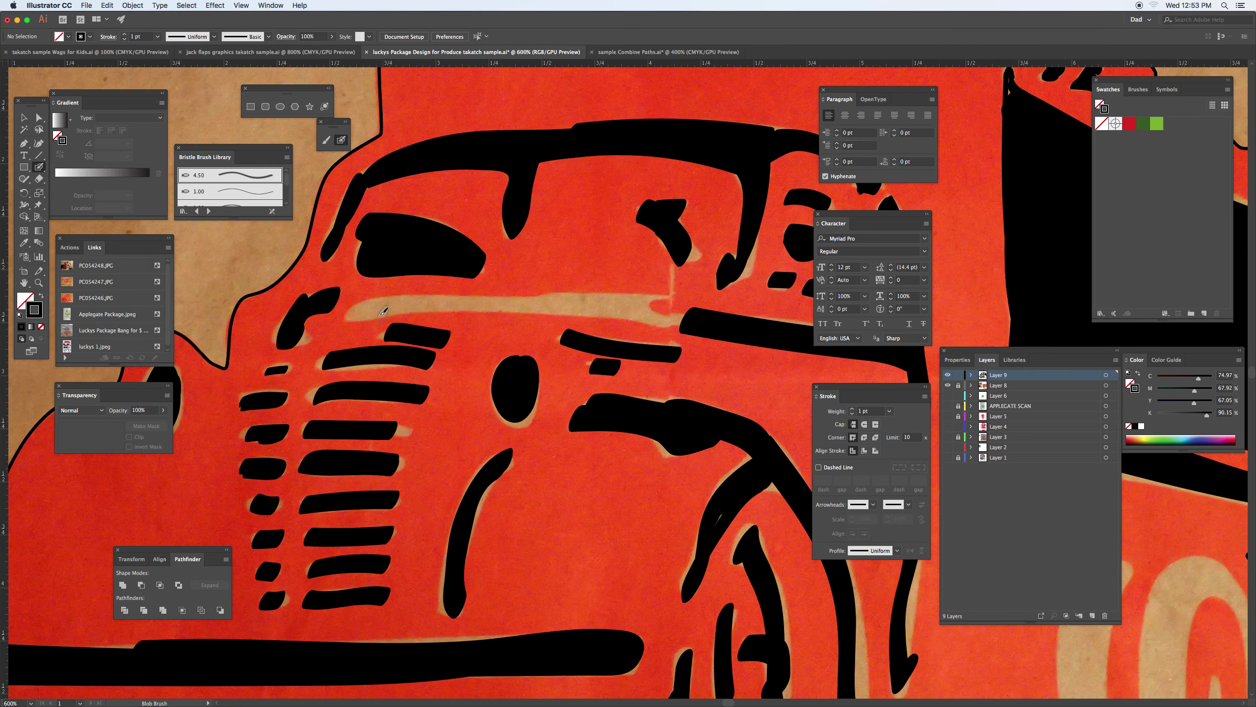
mouse_move(354, 312)
mouse_down()
mouse_move(646, 304)
mouse_move(638, 315)
mouse_move(677, 319)
mouse_up()
Step: Paint the rear wheels: the crescent of the inner tire, the outer tire's ring and its small center mark
drag(738, 490, 407, 375)
mouse_move(700, 372)
mouse_down()
mouse_move(483, 330)
mouse_move(448, 349)
mouse_up()
mouse_move(509, 293)
mouse_down()
mouse_move(462, 313)
mouse_move(443, 407)
mouse_move(499, 519)
mouse_move(483, 438)
mouse_move(493, 309)
mouse_move(477, 313)
mouse_move(466, 347)
mouse_move(477, 321)
mouse_move(464, 415)
mouse_move(454, 358)
mouse_move(459, 435)
mouse_move(469, 371)
mouse_move(473, 442)
mouse_move(477, 312)
mouse_up()
mouse_move(564, 286)
mouse_down()
mouse_move(536, 334)
mouse_move(532, 438)
mouse_move(597, 522)
mouse_up()
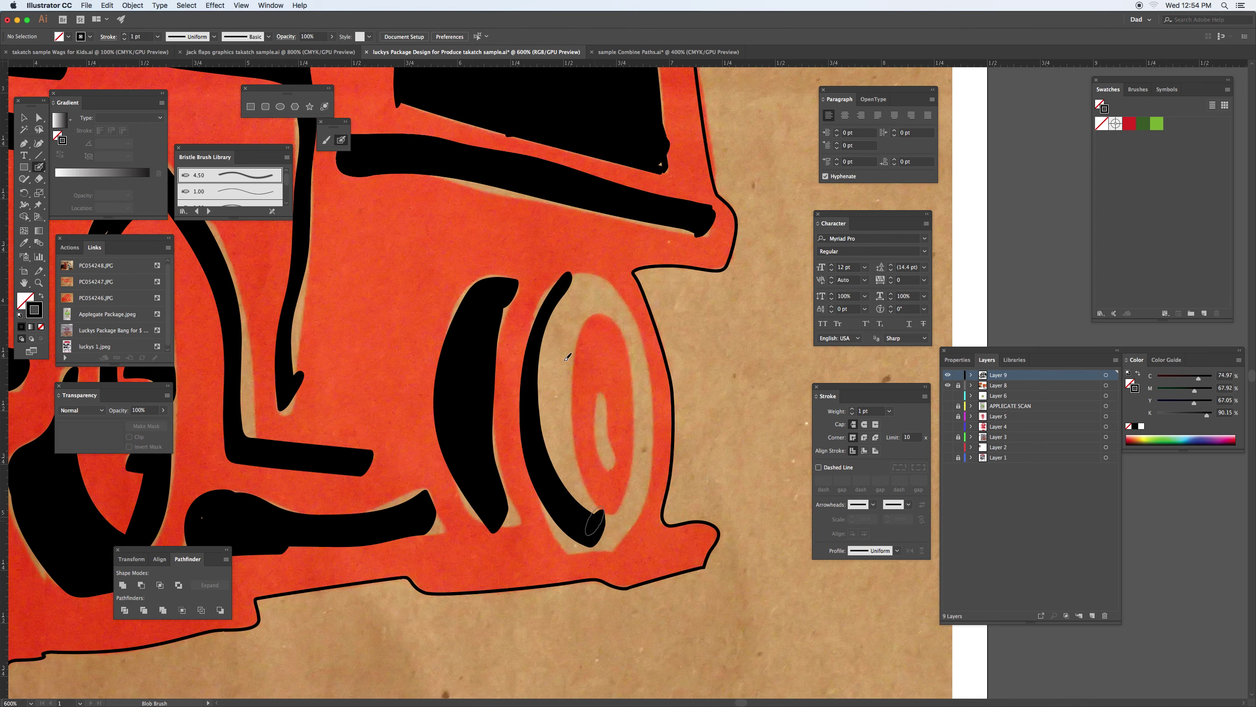
mouse_move(569, 335)
mouse_down()
mouse_move(553, 402)
mouse_move(602, 528)
mouse_up()
mouse_move(568, 311)
mouse_down()
mouse_move(546, 458)
mouse_move(544, 377)
mouse_move(570, 285)
mouse_move(602, 296)
mouse_move(558, 331)
mouse_move(562, 310)
mouse_move(542, 347)
mouse_move(594, 303)
mouse_move(619, 323)
mouse_move(639, 382)
mouse_move(642, 481)
mouse_move(615, 536)
mouse_move(585, 534)
mouse_move(553, 490)
mouse_move(567, 335)
mouse_up()
drag(602, 399, 604, 472)
Step: Hide the scan on Layer 8 to review the whole painted truck by itself, and show the layer again
key(super+minus)
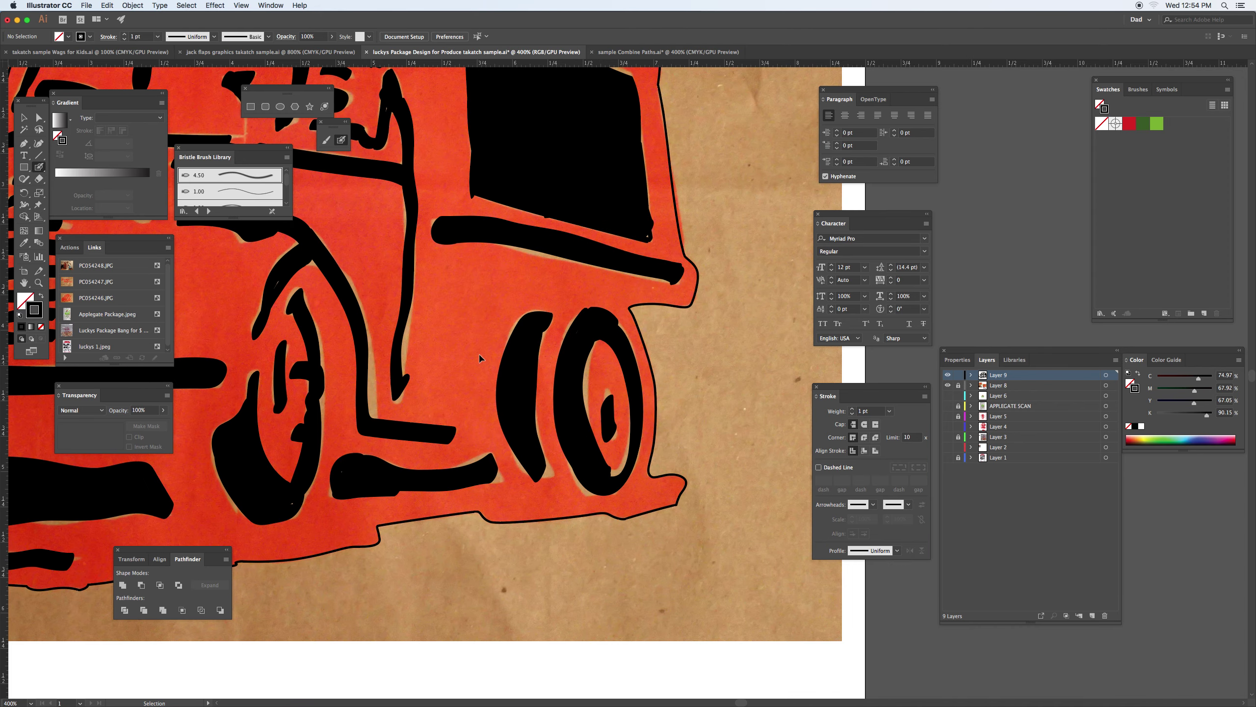
key(super+minus)
key(super+minus)
key(super+minus)
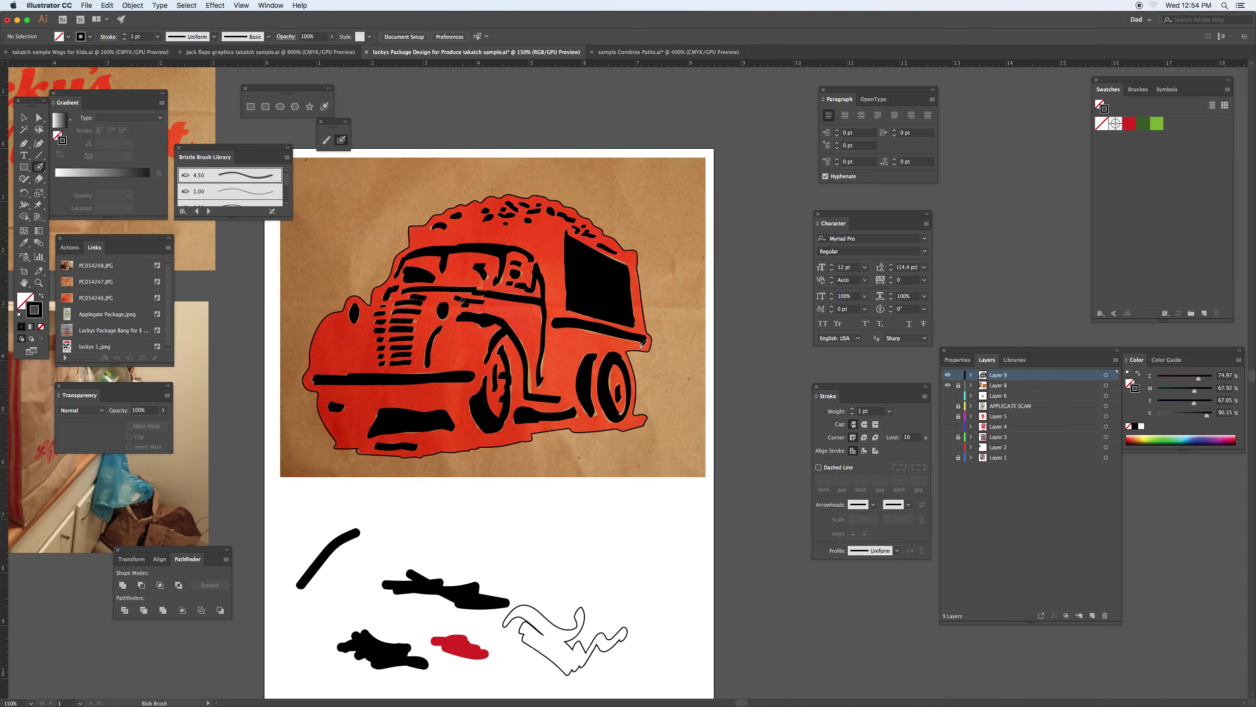
click(947, 386)
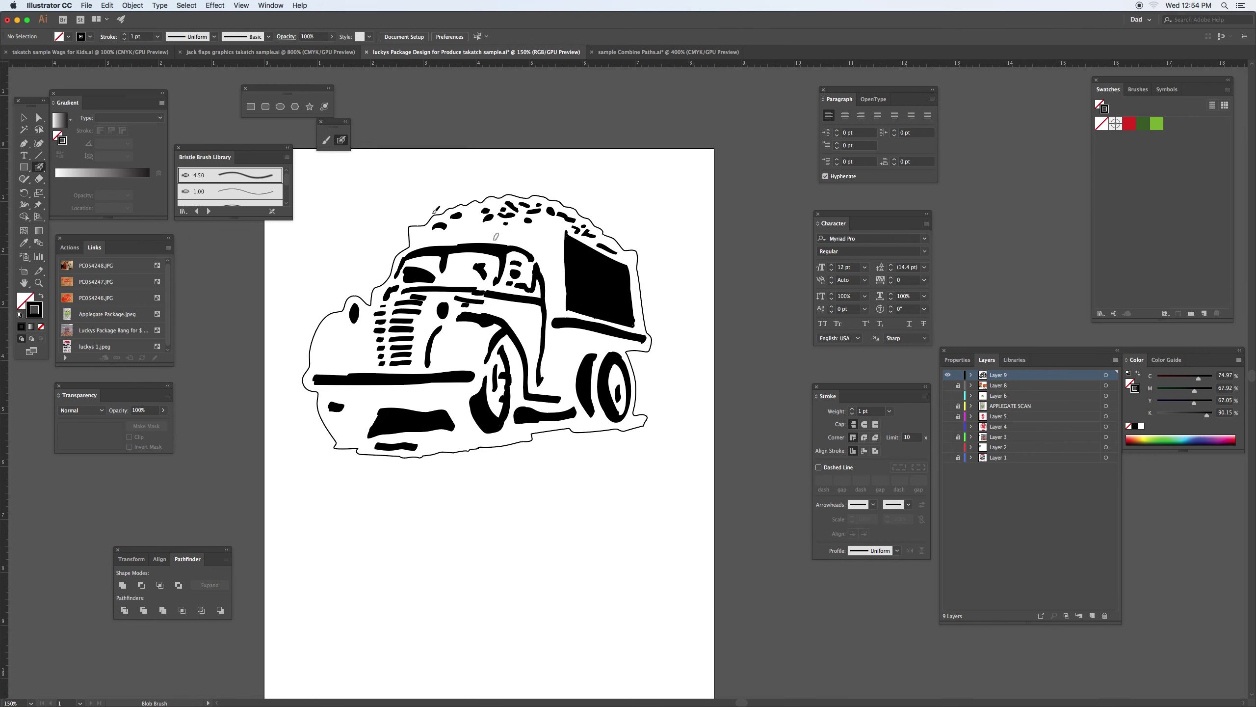
click(23, 117)
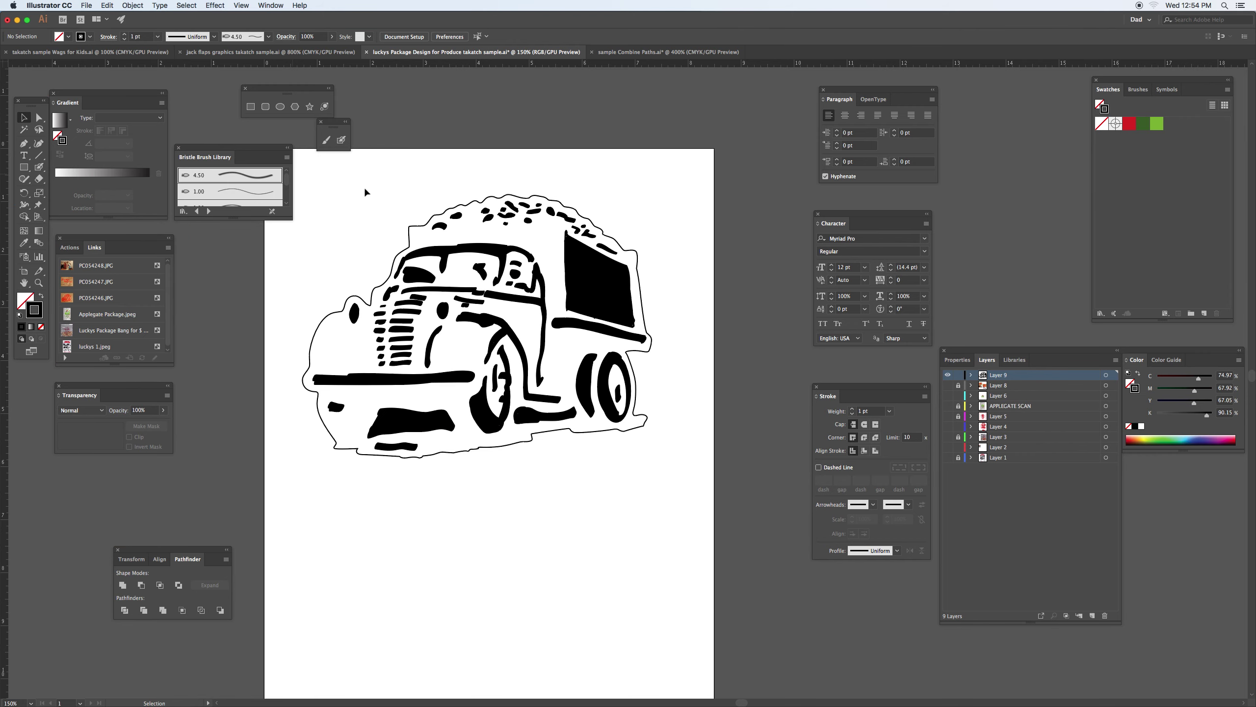
click(948, 386)
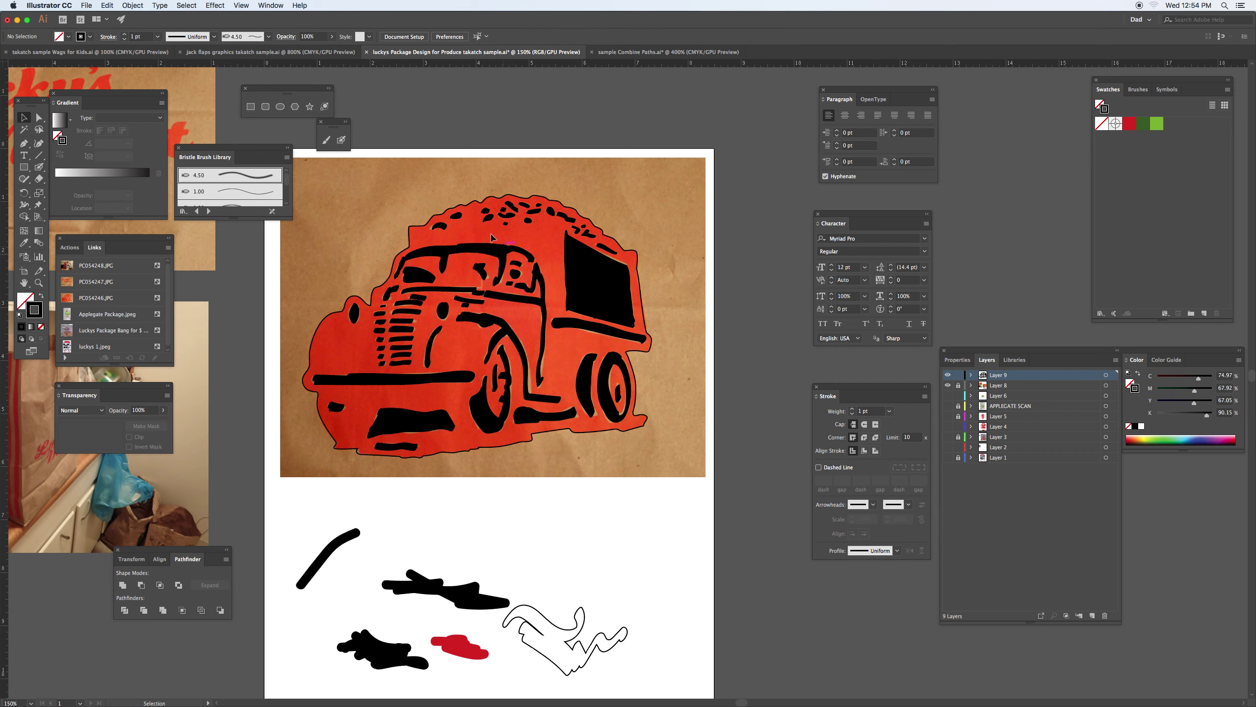
Step: Fill the truck's outline path with the red sampled from the scan, and hide the scan on Layer 8
click(496, 202)
key(i)
click(522, 231)
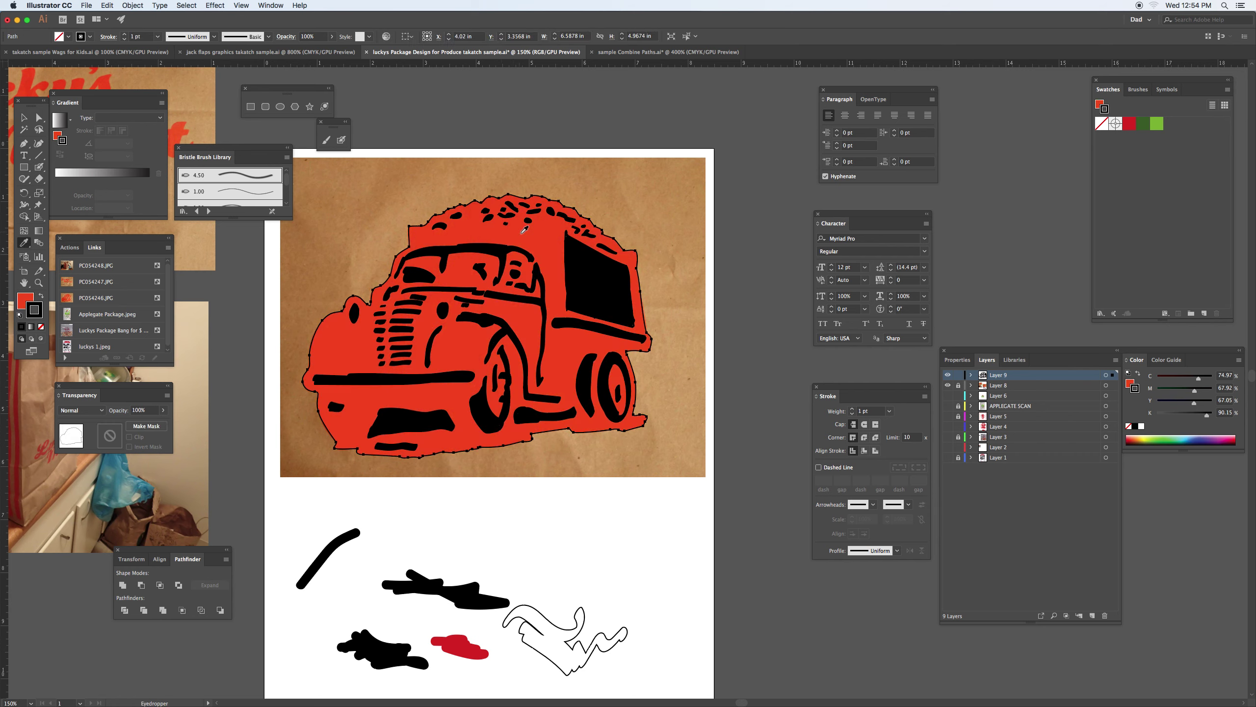
click(948, 385)
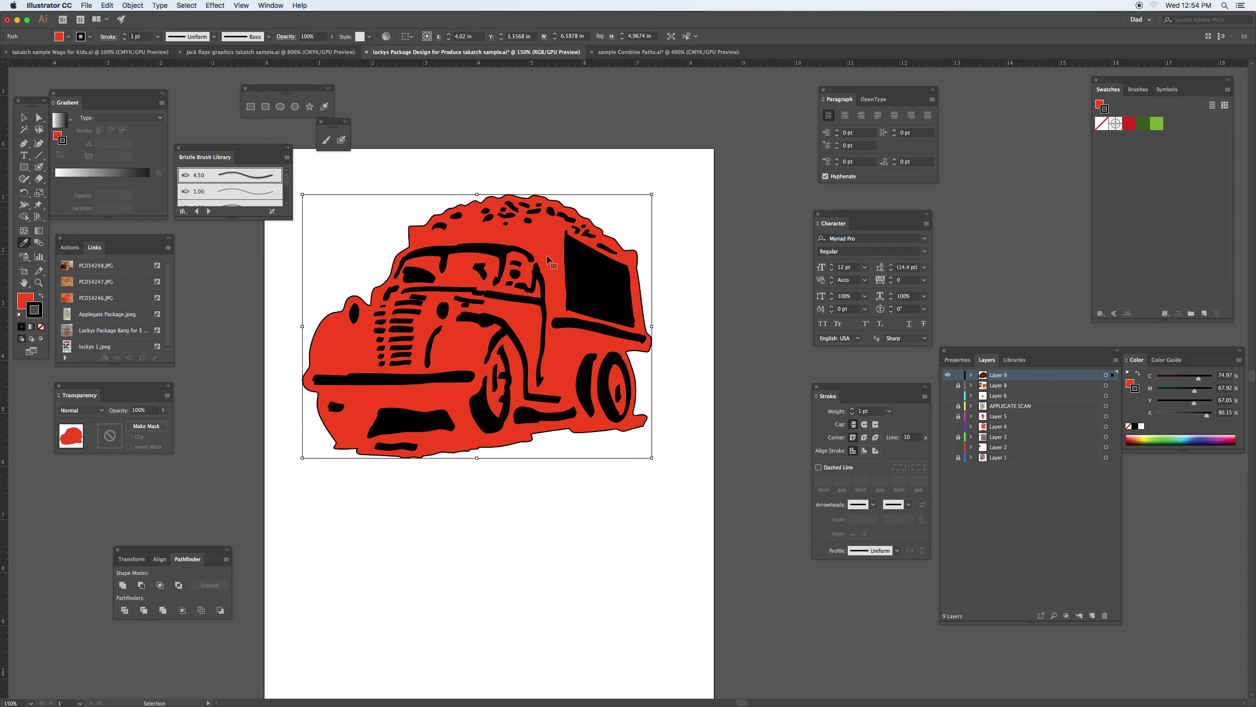
key(super+shift+a)
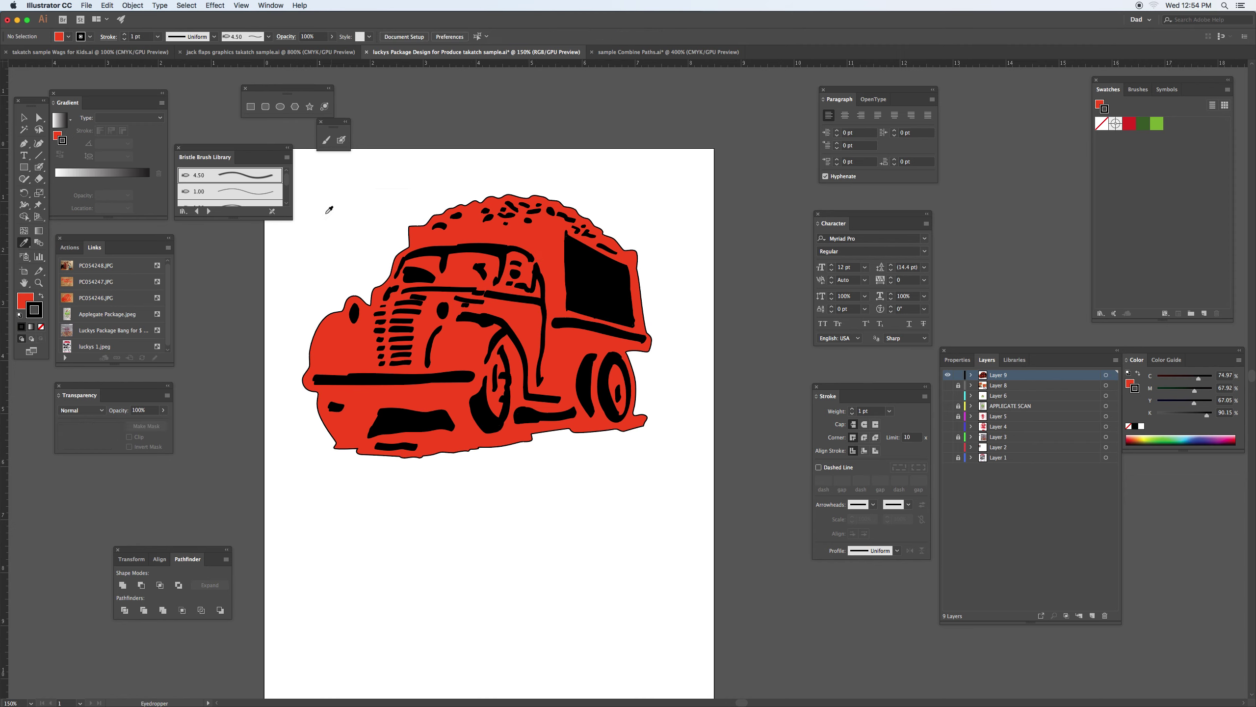
Step: Try moving the black details down off the red truck body, and undo the move
mouse_move(262, 159)
mouse_down()
mouse_move(210, 159)
mouse_move(537, 350)
mouse_move(671, 450)
mouse_up()
drag(619, 336, 591, 481)
key(super+z)
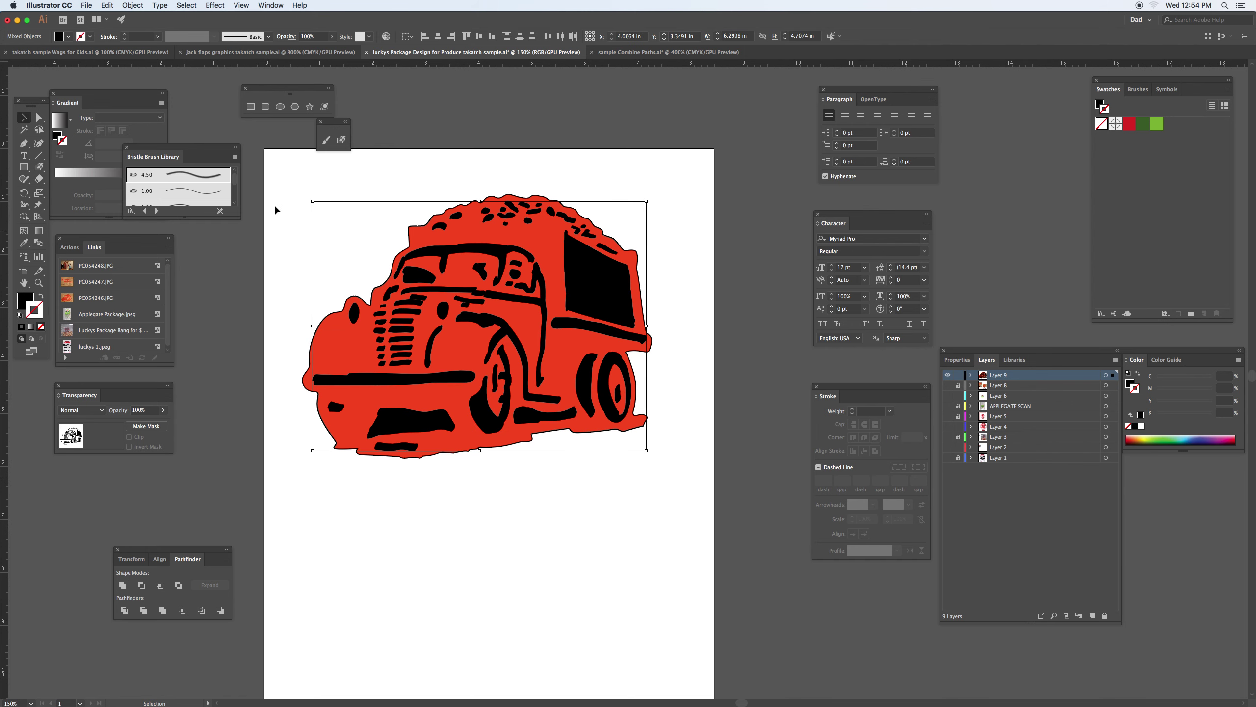
Step: Unlock all artwork and place a duplicate of the complete truck below the original
click(132, 5)
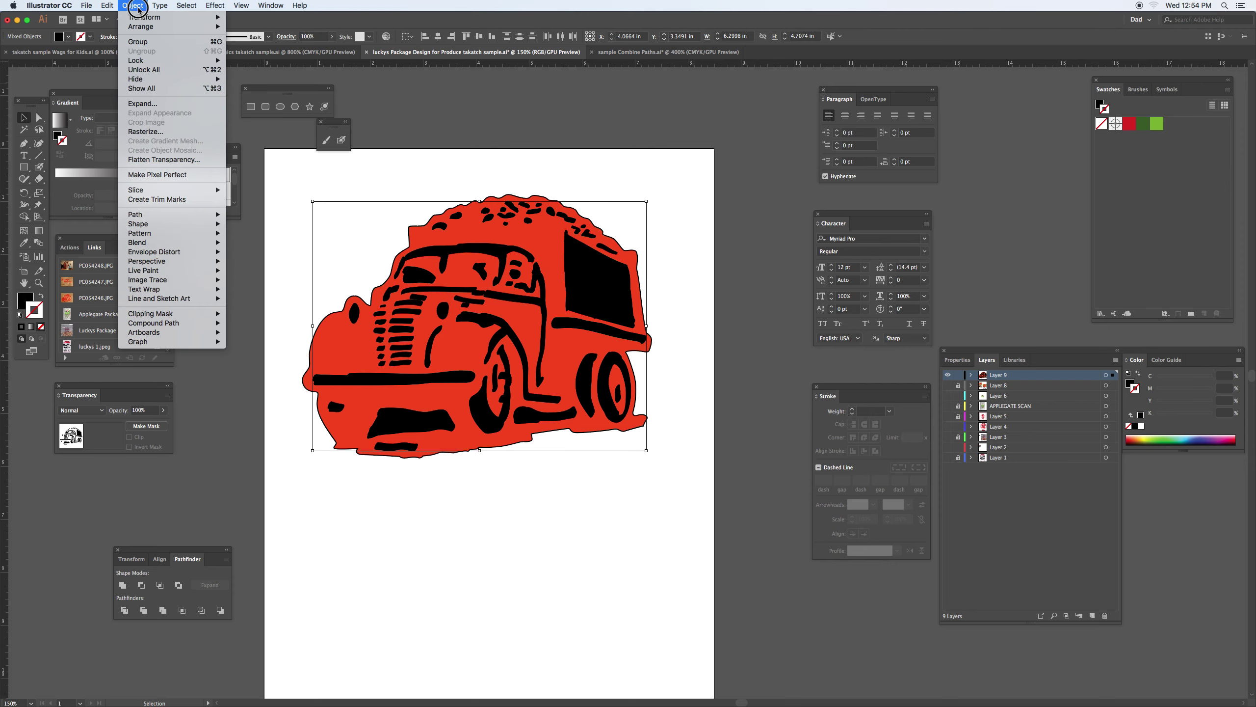
click(148, 70)
drag(286, 172, 665, 512)
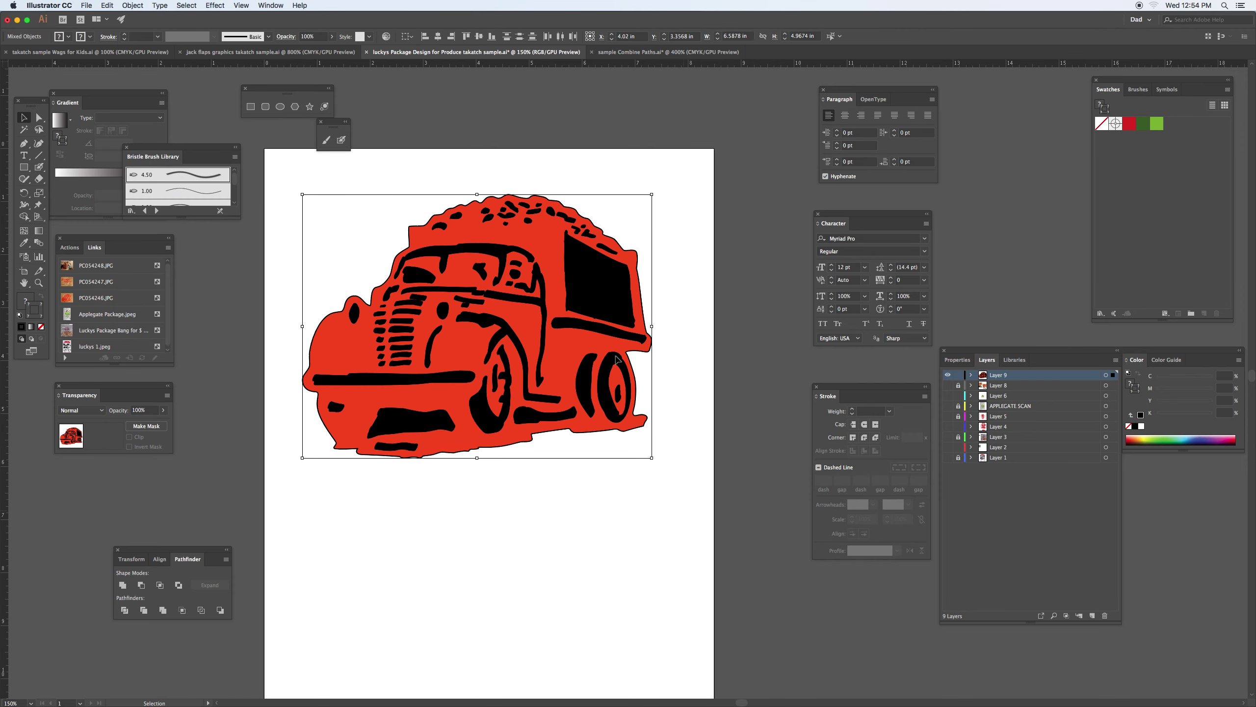
drag(589, 255, 600, 582)
Step: Give the upper truck's black details a light green fill with a black stroke, and unite them with Pathfinder
click(353, 260)
drag(279, 173, 680, 472)
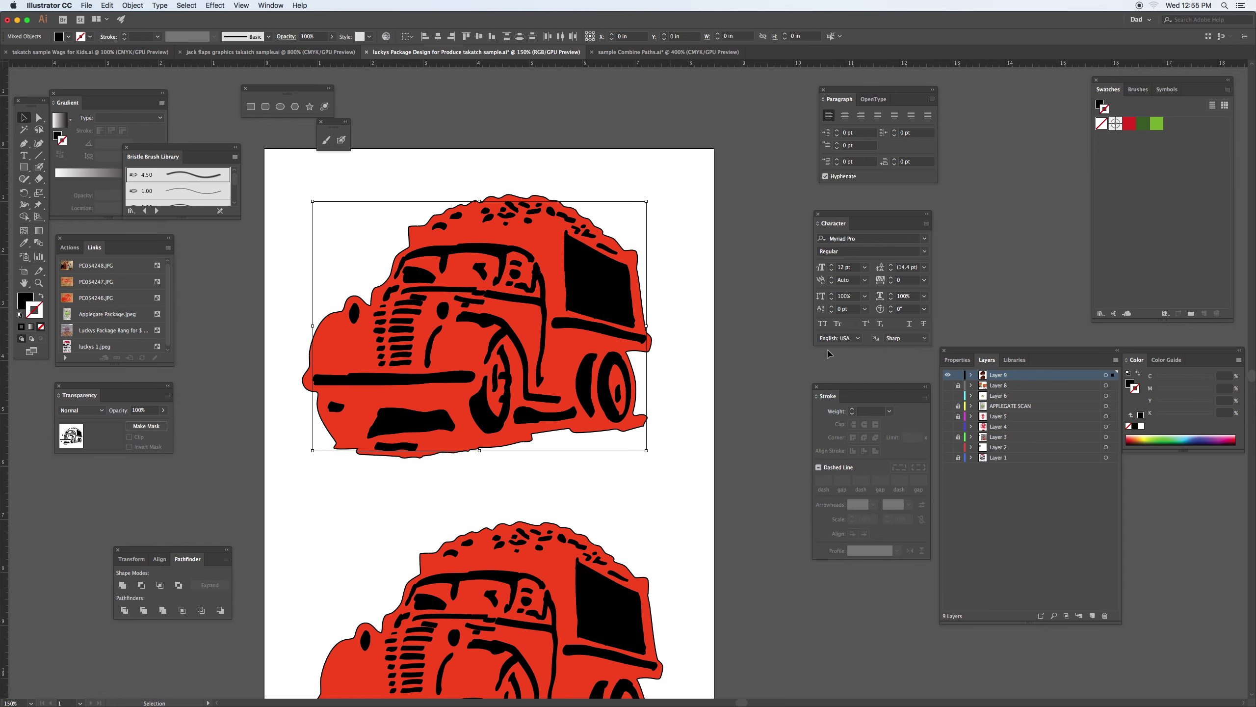
click(1151, 123)
key(shift+x)
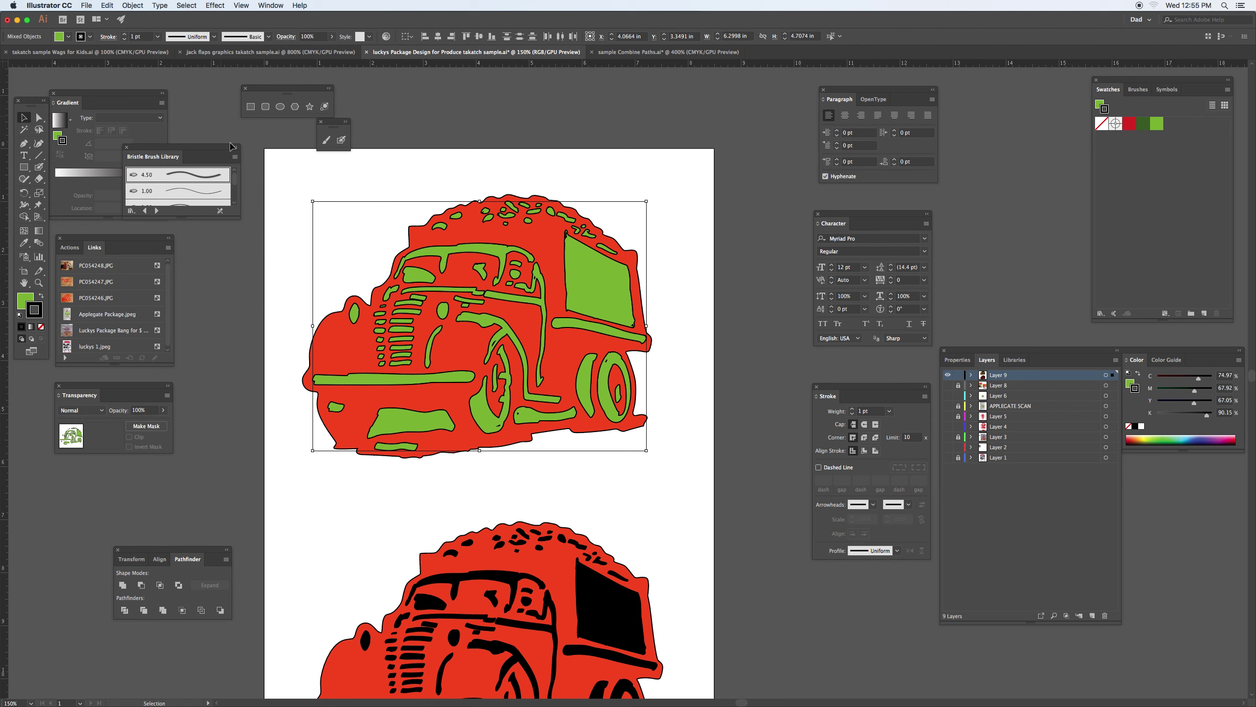
click(123, 586)
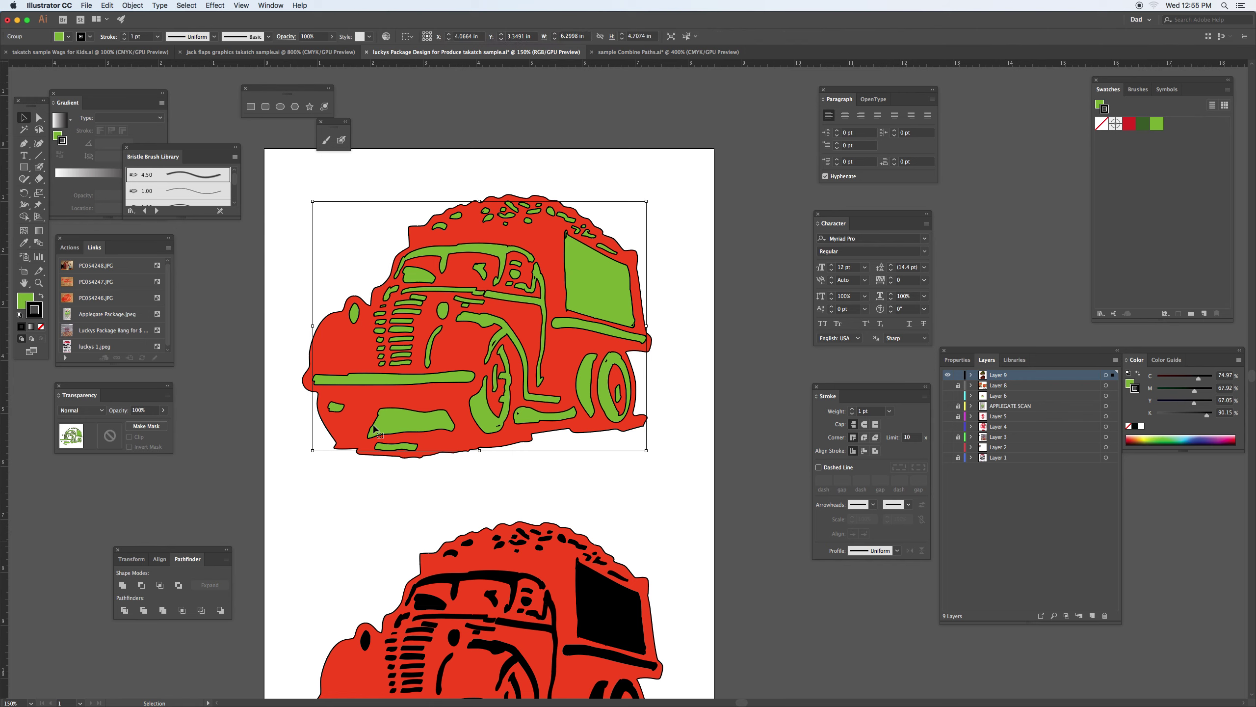
Step: Unlock the upper truck's red body and ungroup the united green details
click(132, 5)
click(143, 60)
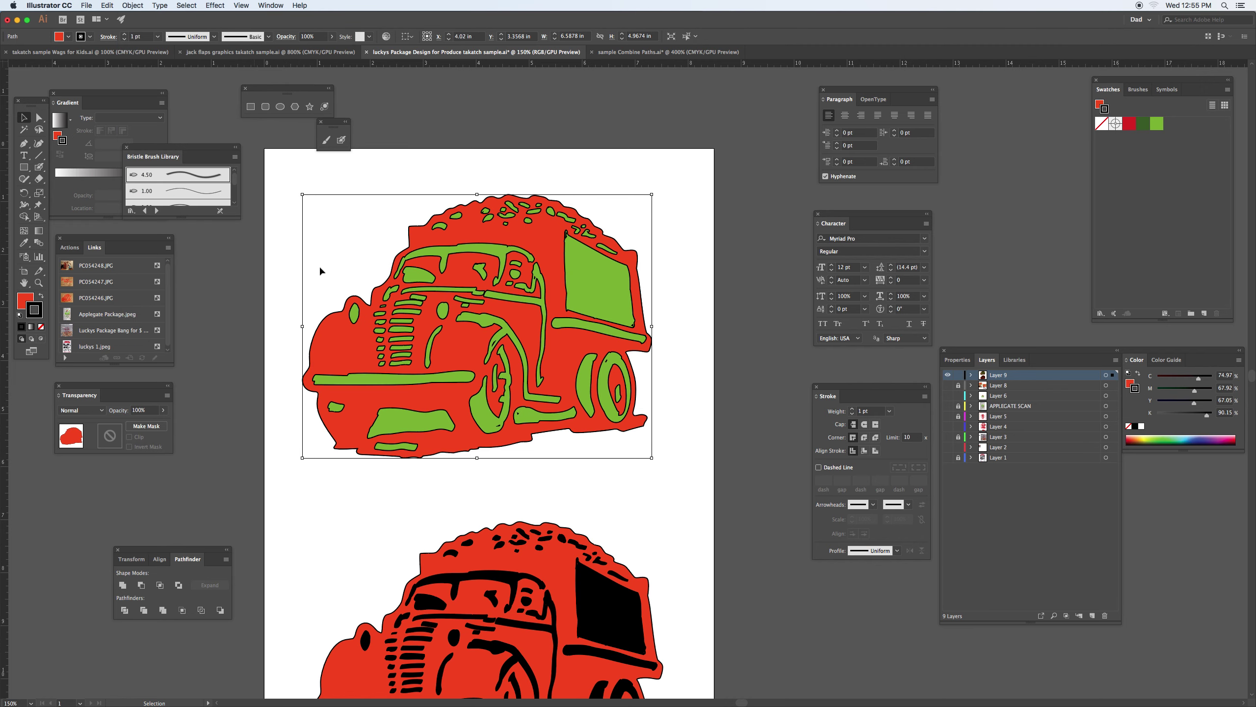
key(super+shift+g)
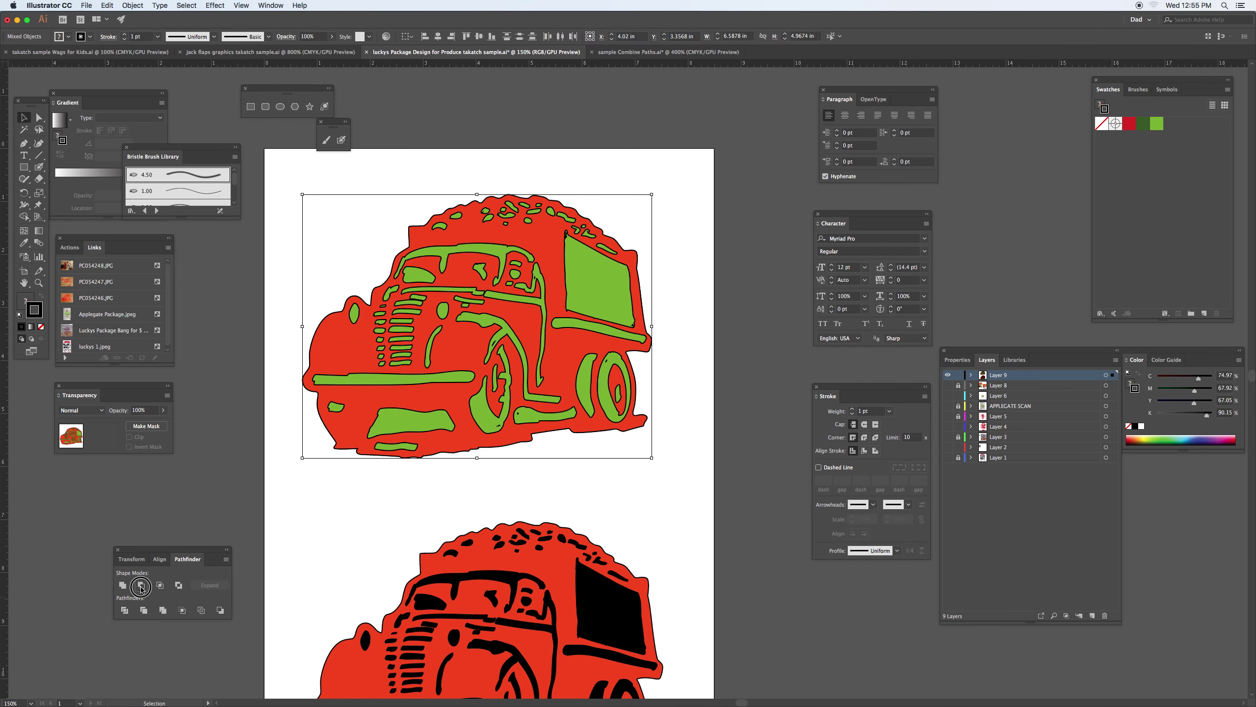